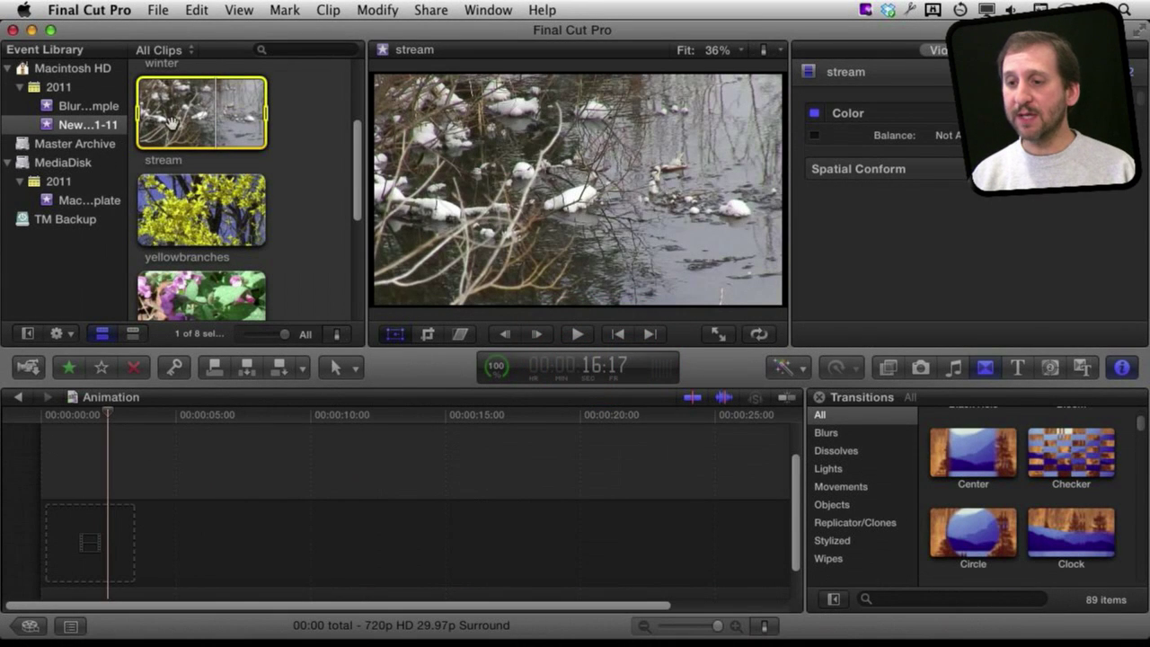
# Place the stream clip in the empty project and connect yellowbranches above it.
pyautogui.moveTo(190, 115); pyautogui.dragTo(70, 528)
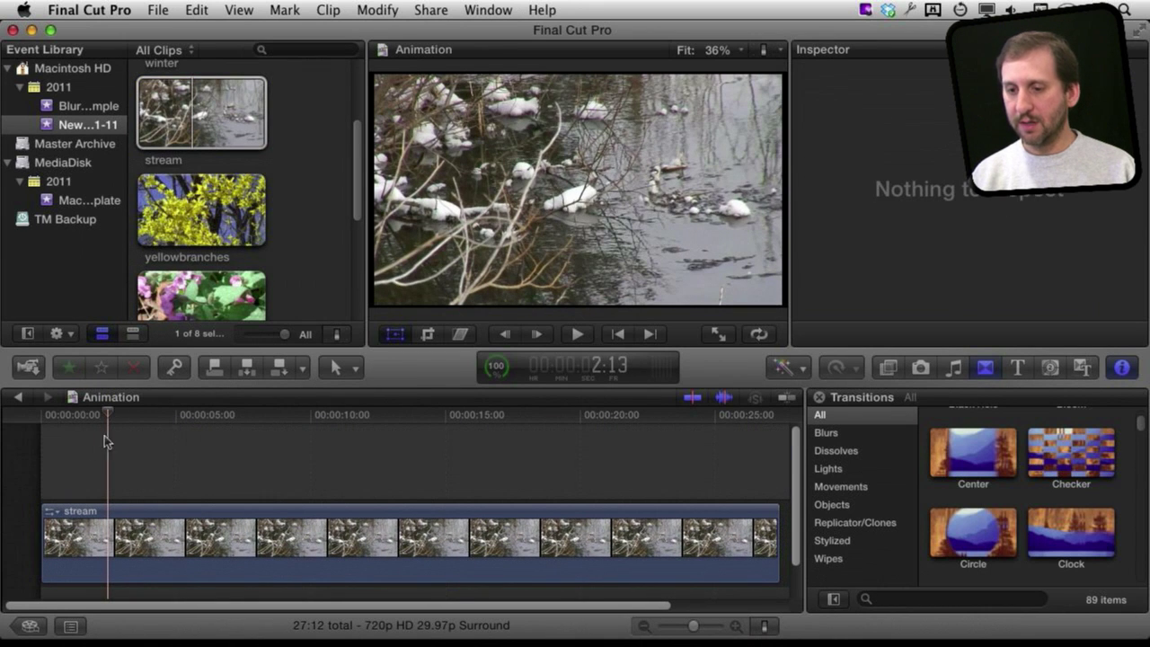
pyautogui.click(247, 207)
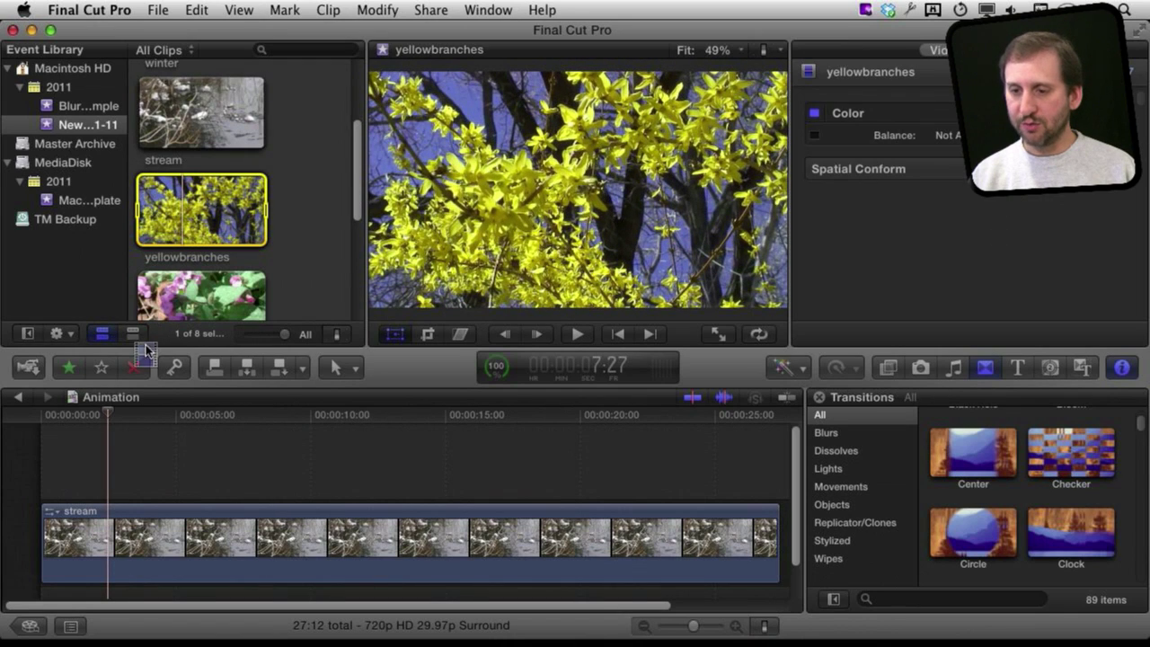
pyautogui.moveTo(147, 352); pyautogui.dragTo(43, 453)
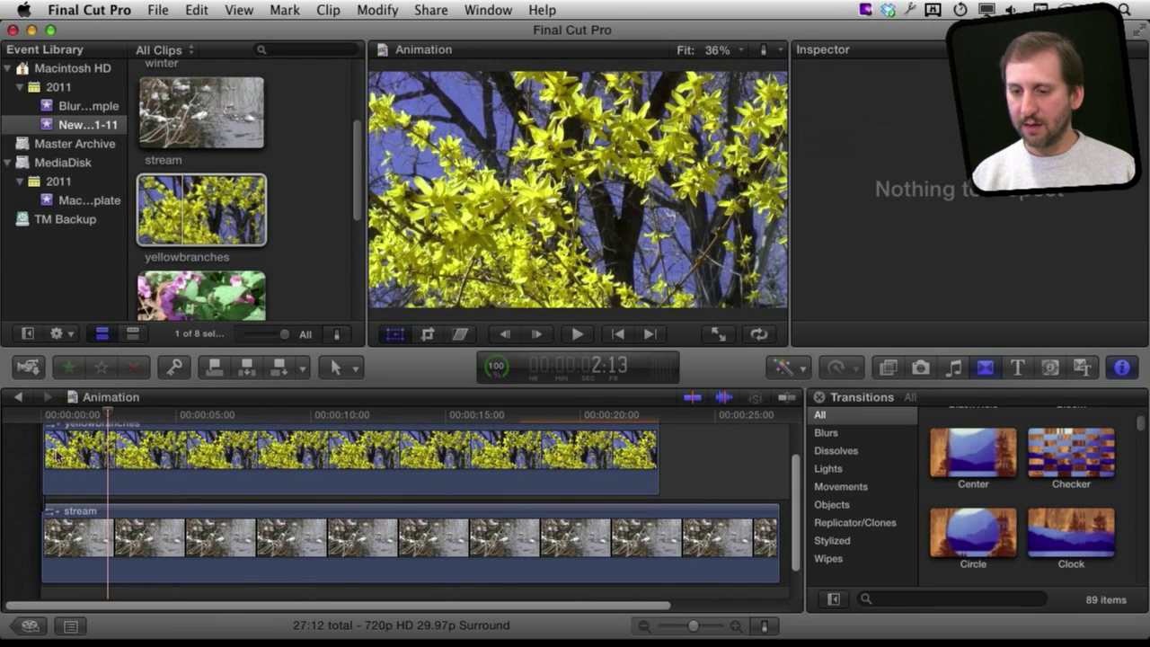
# Play back the stacked clips, then select yellowbranches and park the playhead near 1:15.
pyautogui.click(101, 415)
pyautogui.press('space')
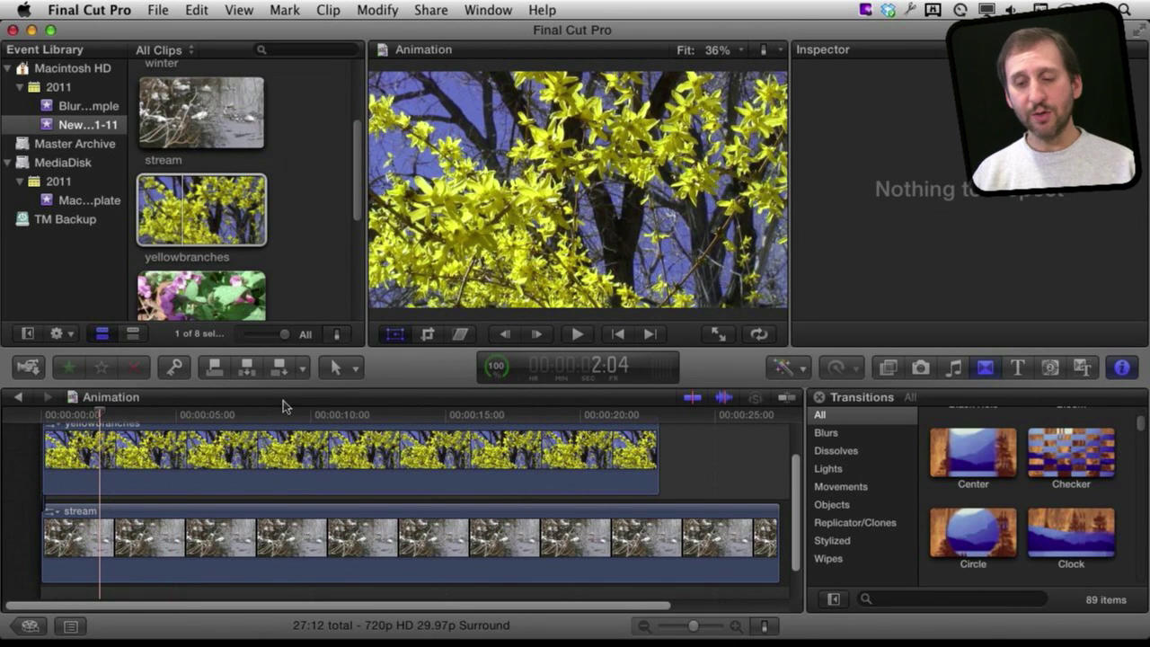
pyautogui.click(130, 460)
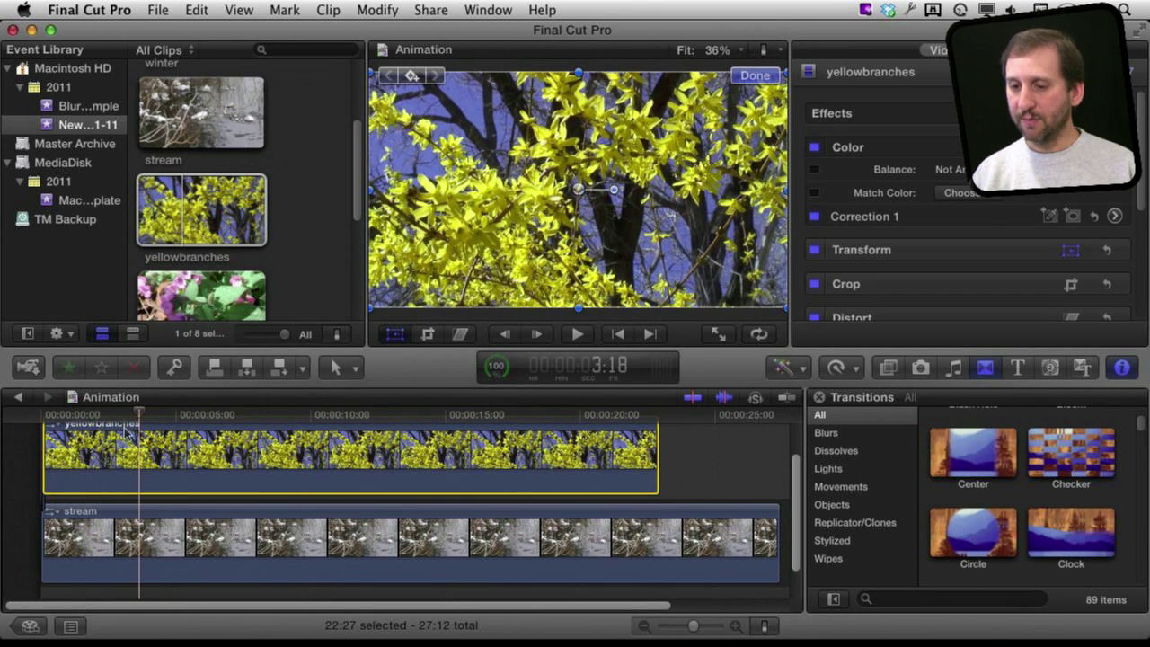
pyautogui.moveTo(131, 418); pyautogui.dragTo(137, 449)
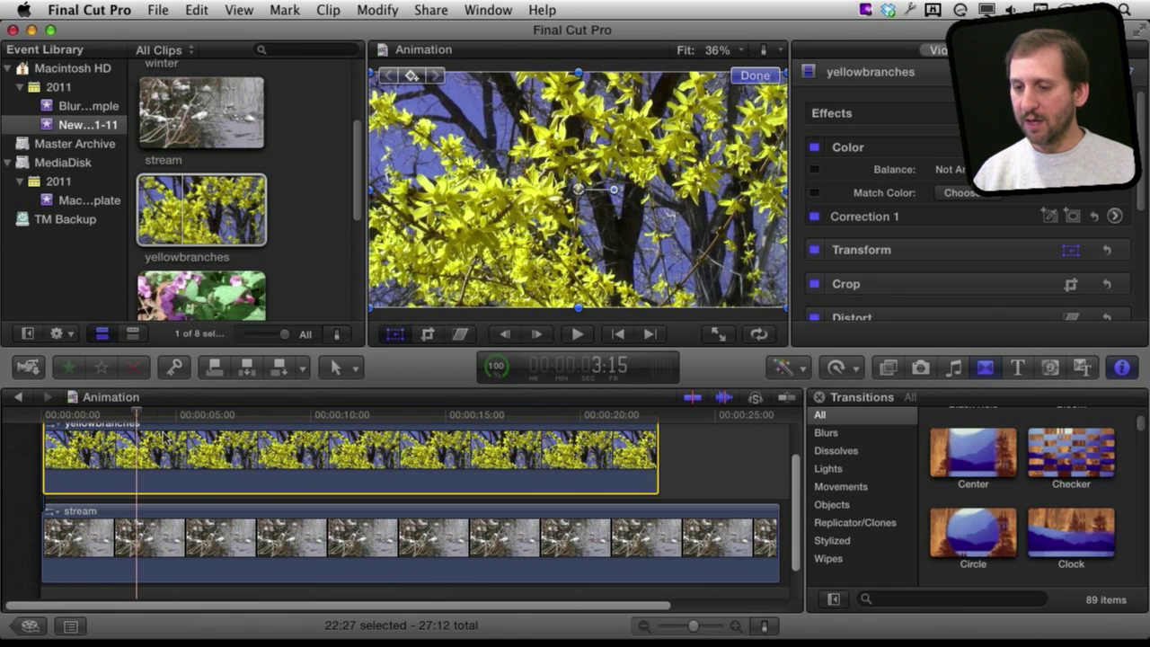
# Show Video Animation for yellowbranches and switch the Transform lane from All to Scale.
pyautogui.scroll(3, 153, 476)
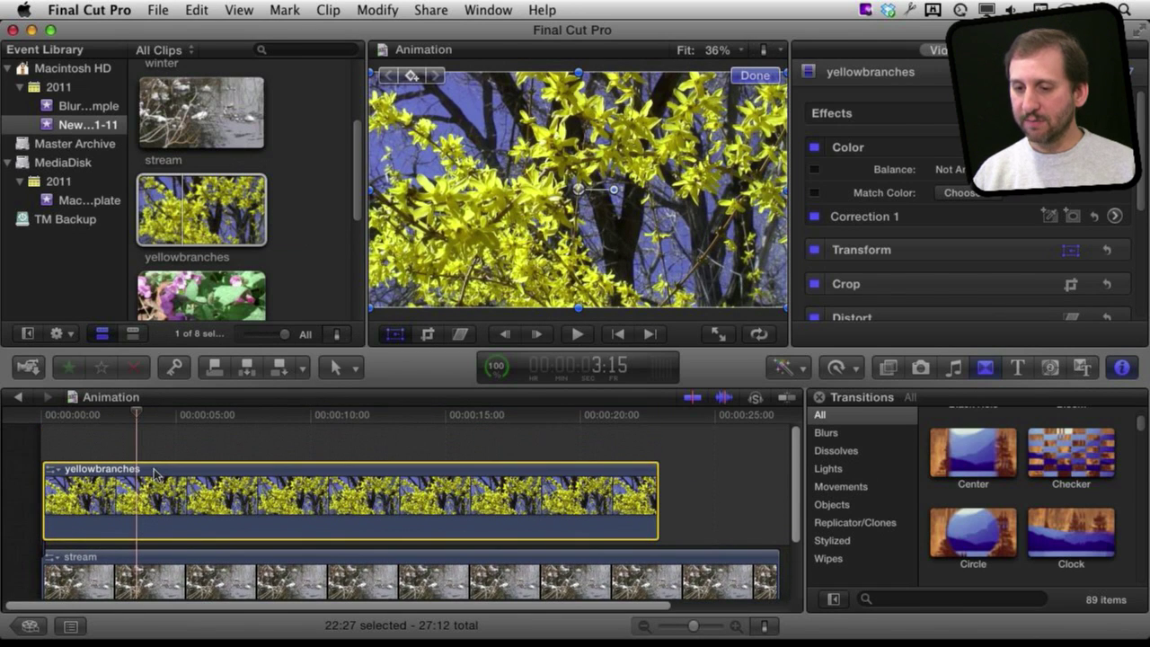
pyautogui.click(53, 469)
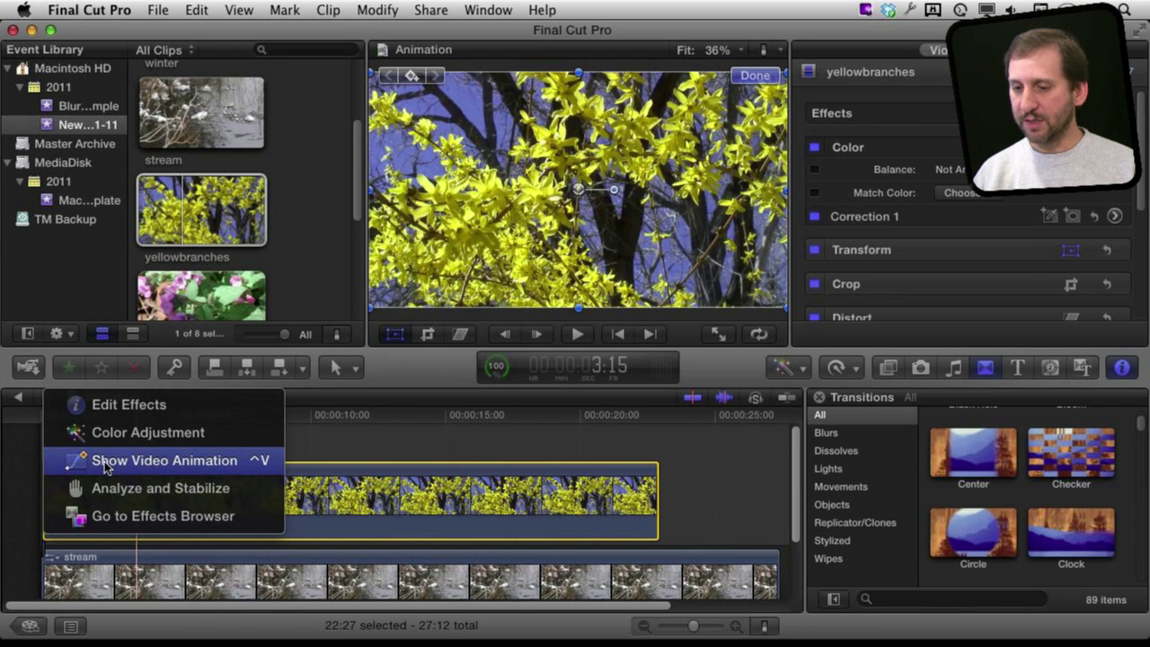
pyautogui.click(105, 463)
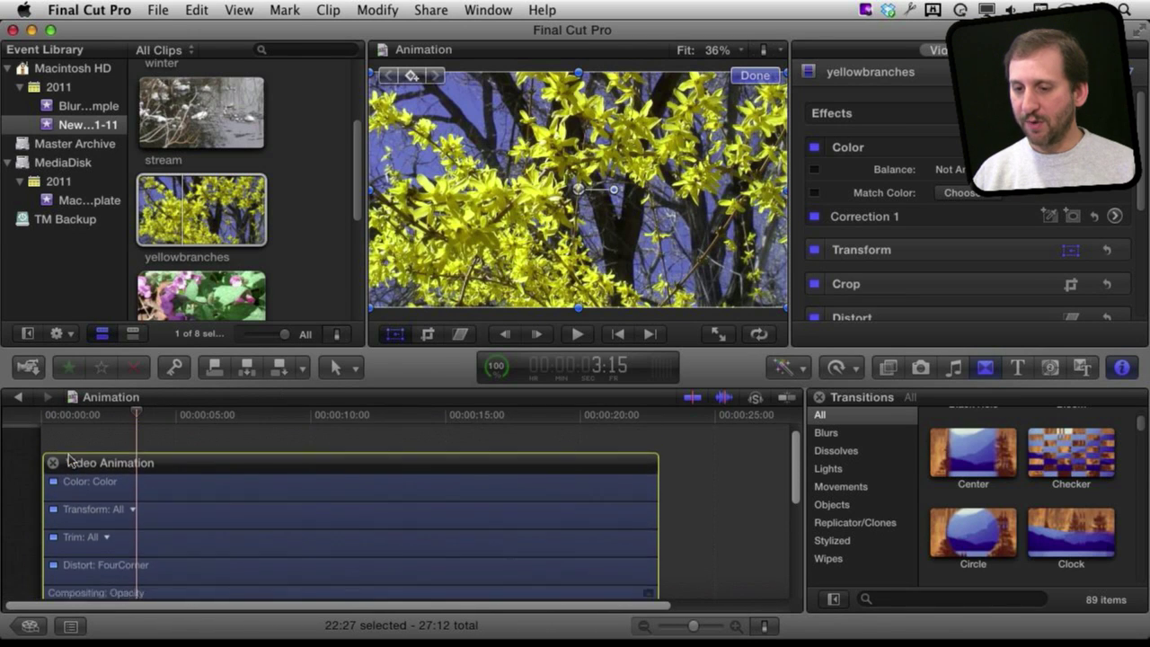
pyautogui.scroll(-2, 69, 459)
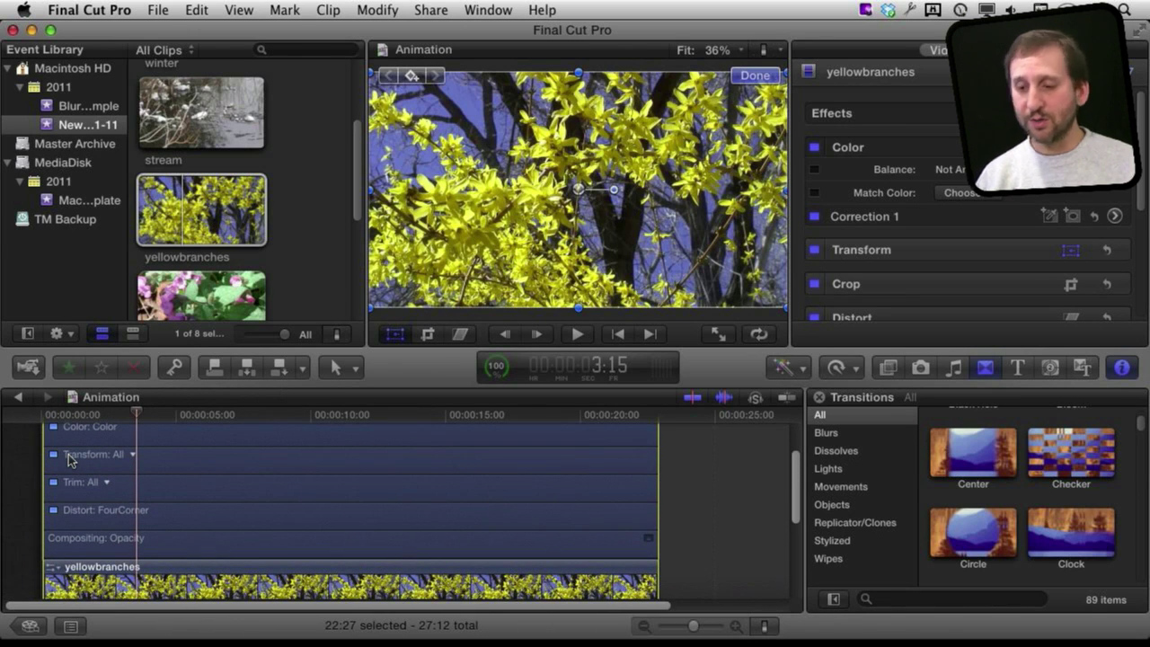
pyautogui.click(100, 463)
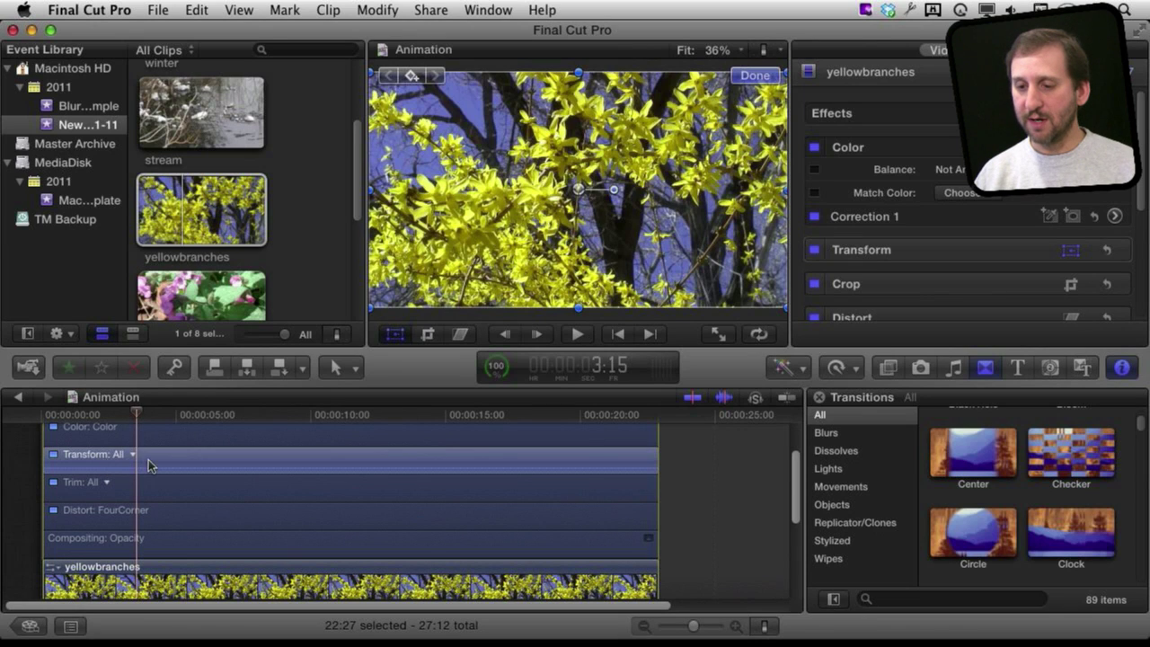
pyautogui.click(133, 455)
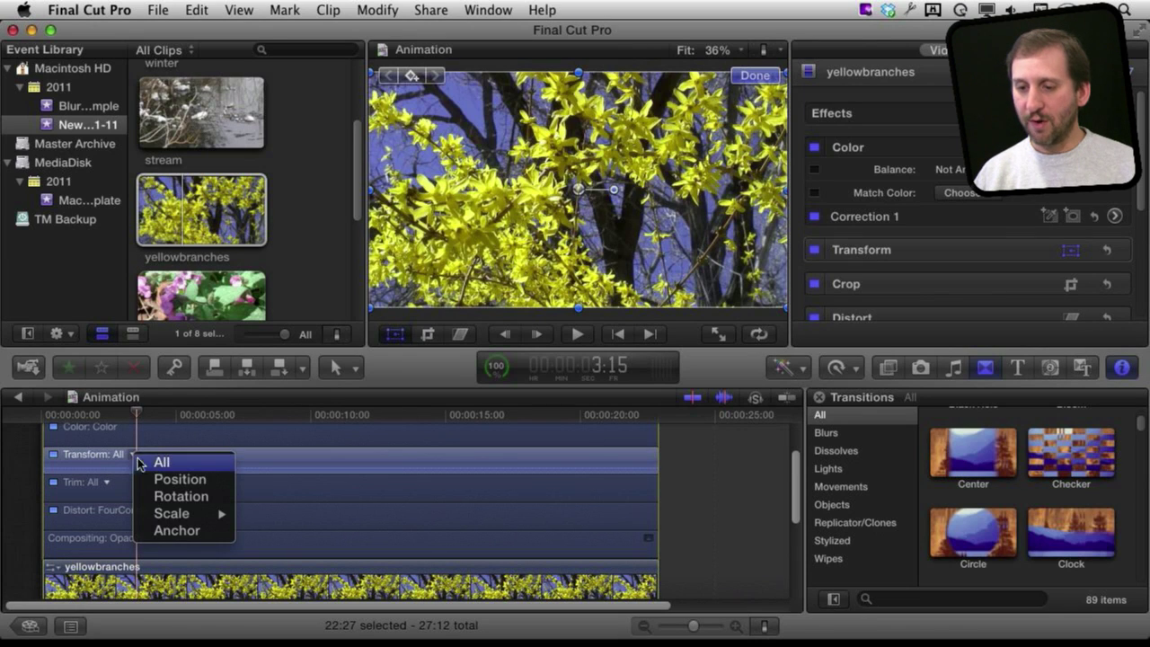
pyautogui.click(168, 514)
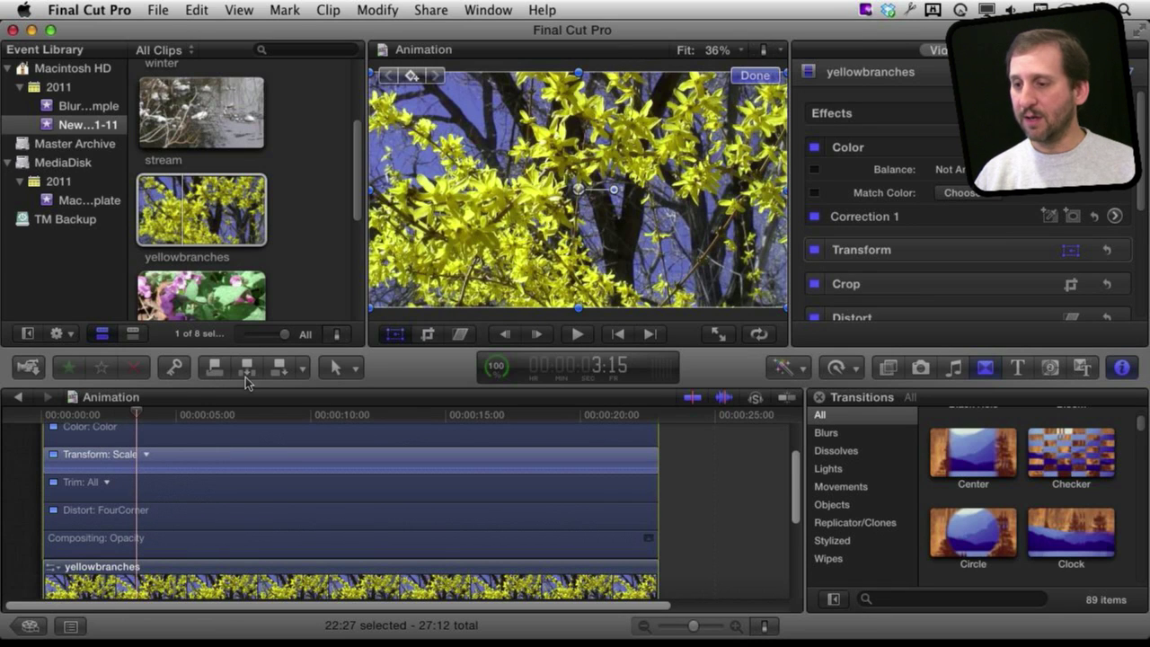
# Add Scale keyframes to yellowbranches at 4:00 via the Modify menu and at 5:00 with Option-K.
pyautogui.moveTo(137, 418); pyautogui.dragTo(150, 419)
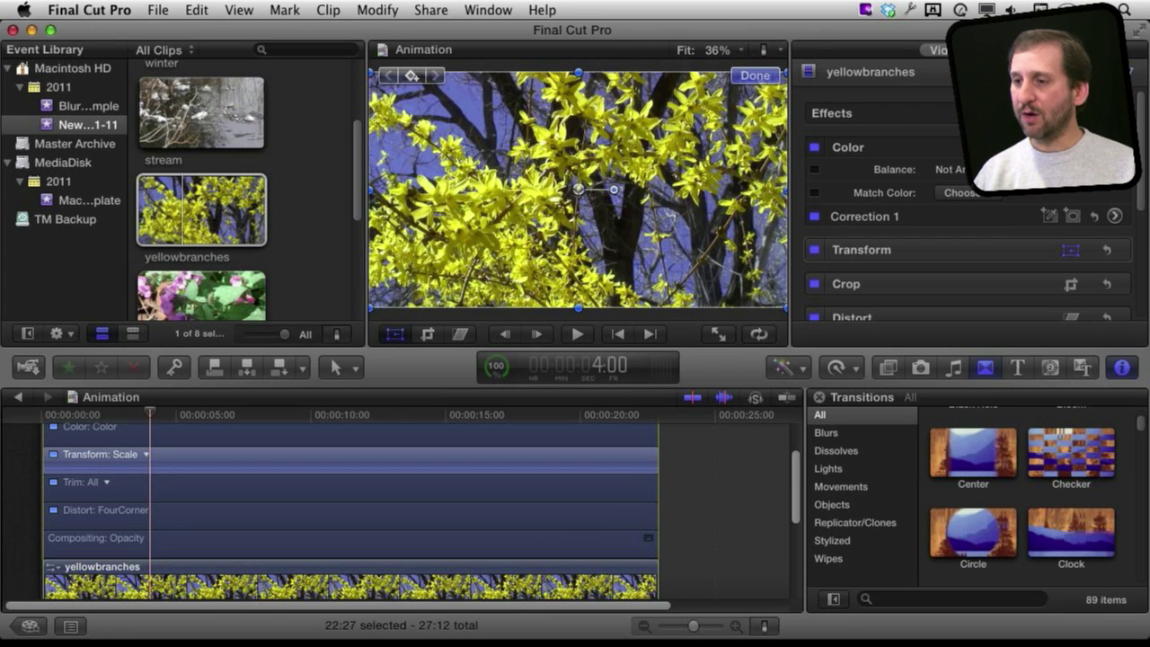
pyautogui.click(377, 9)
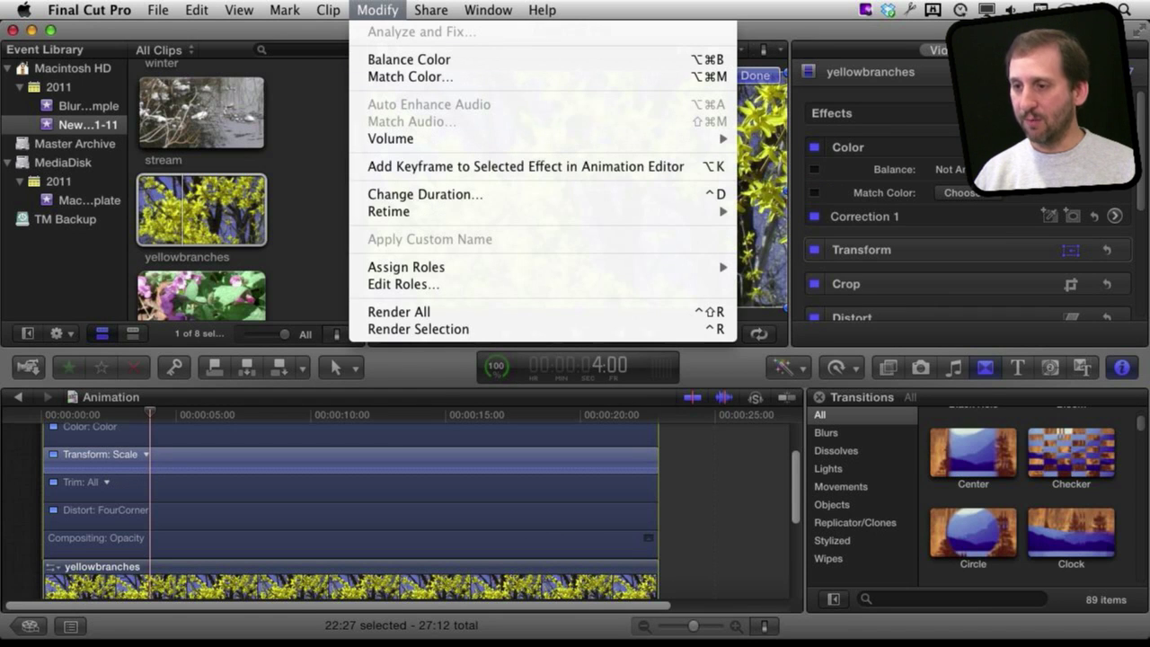
pyautogui.click(396, 164)
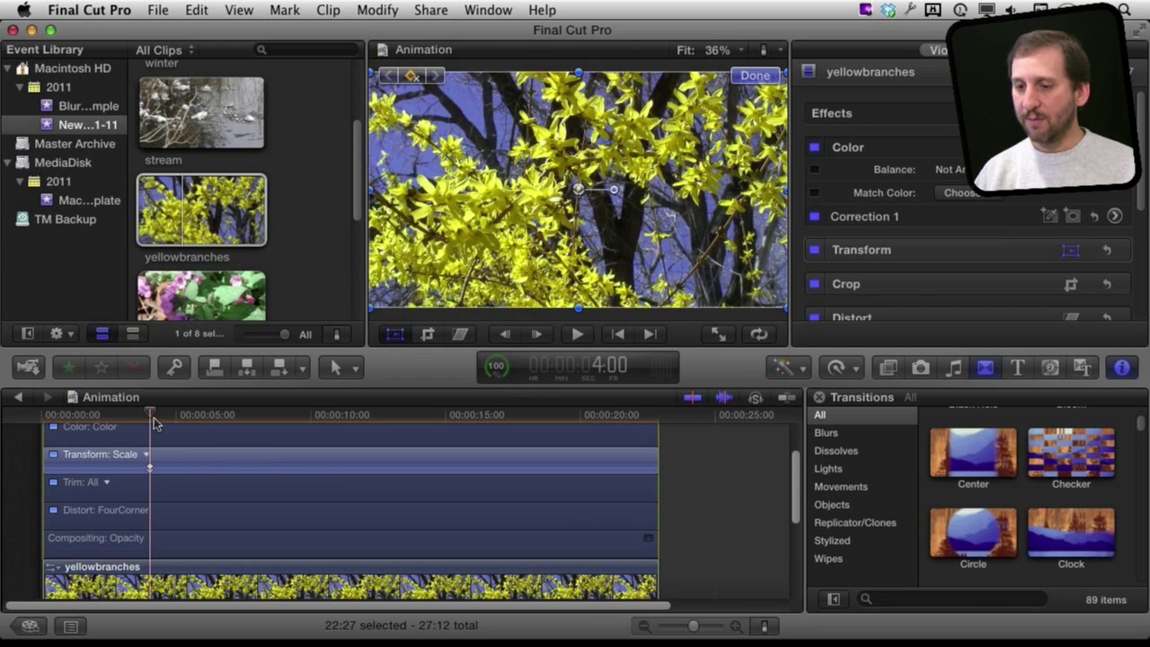
pyautogui.moveTo(156, 416); pyautogui.dragTo(177, 420)
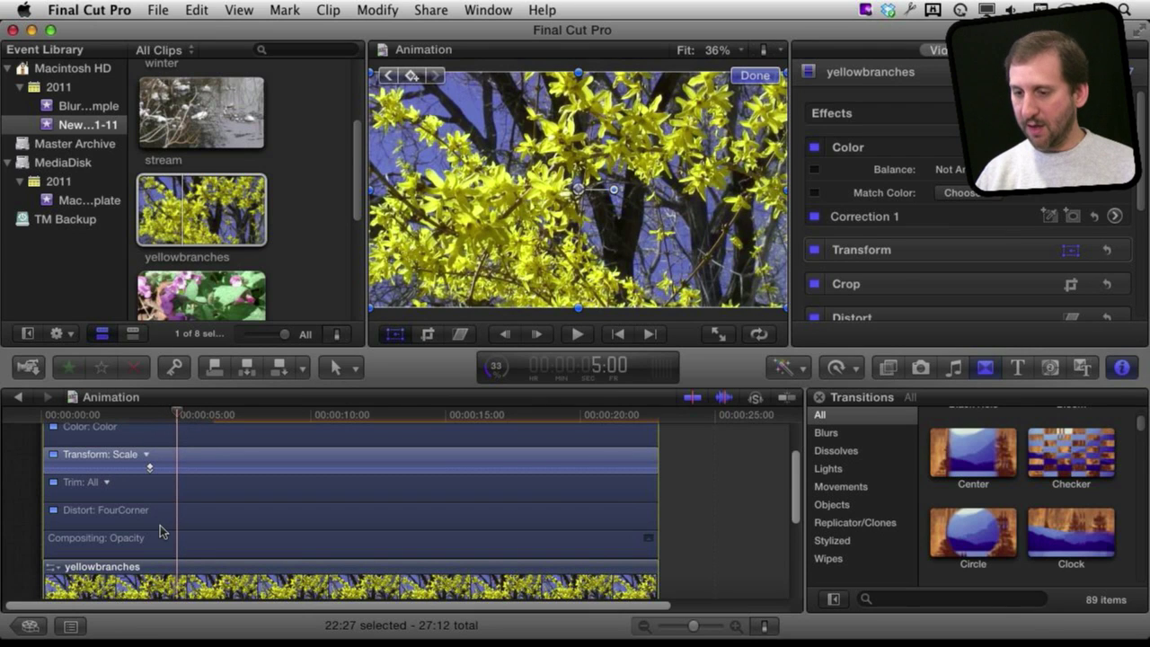
pyautogui.hotkey('alt', 'k')
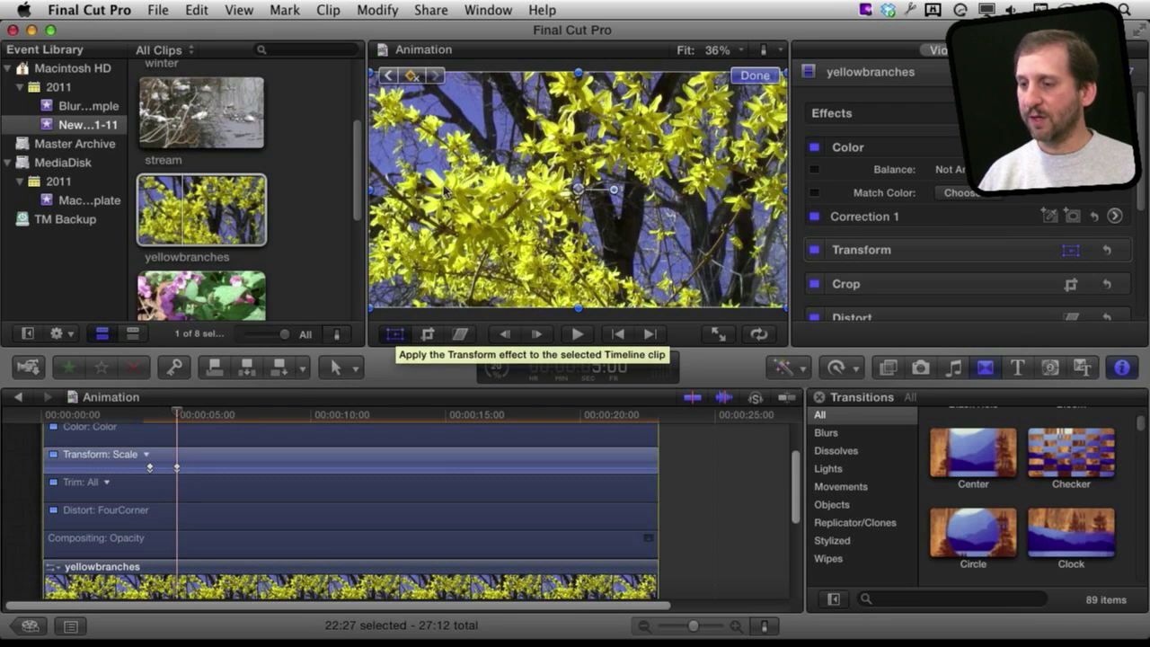
# At the 5:00 keyframe, shrink yellowbranches to a small centred inset, then scrub to preview.
pyautogui.click(392, 76)
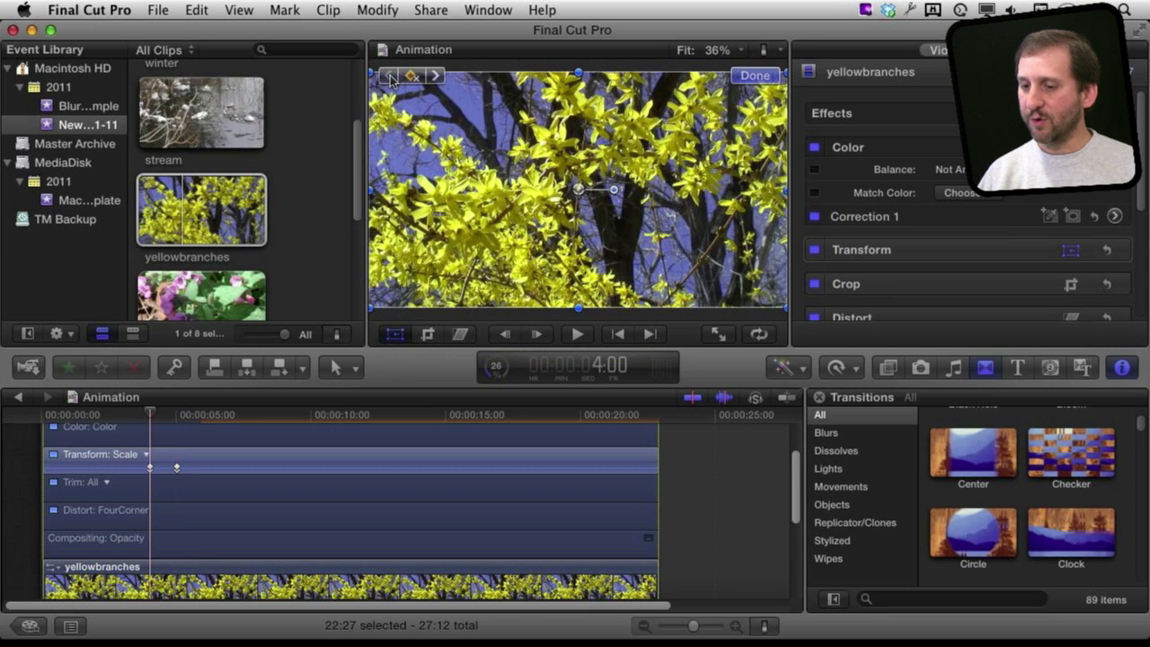
pyautogui.click(435, 76)
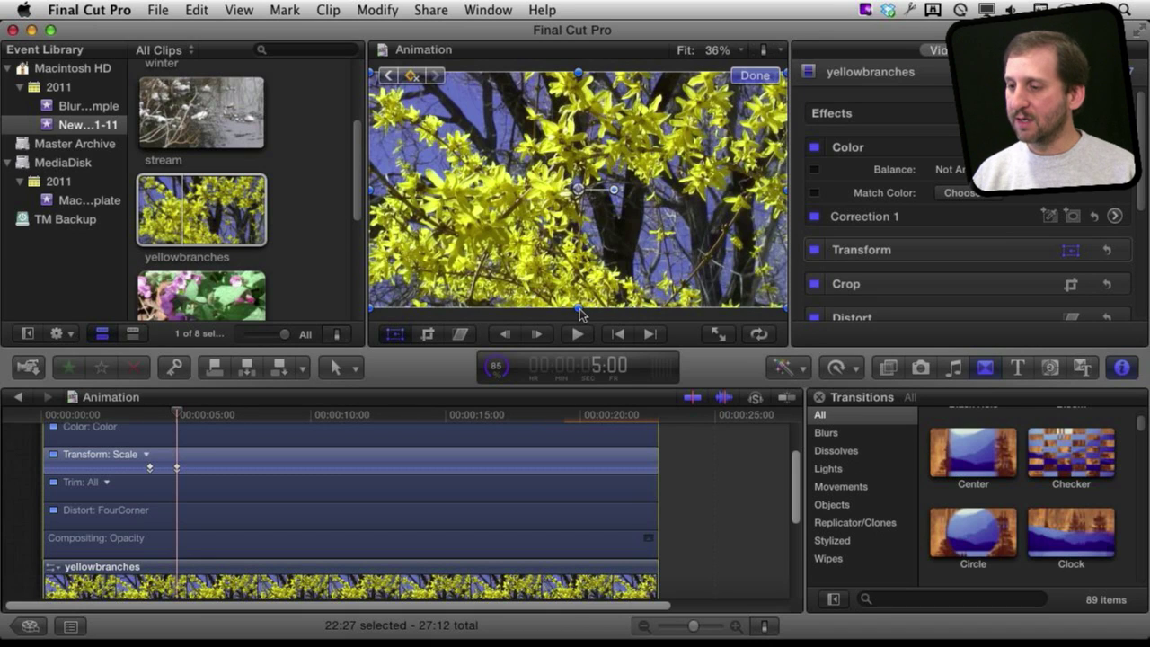
pyautogui.moveTo(580, 308); pyautogui.dragTo(577, 219)
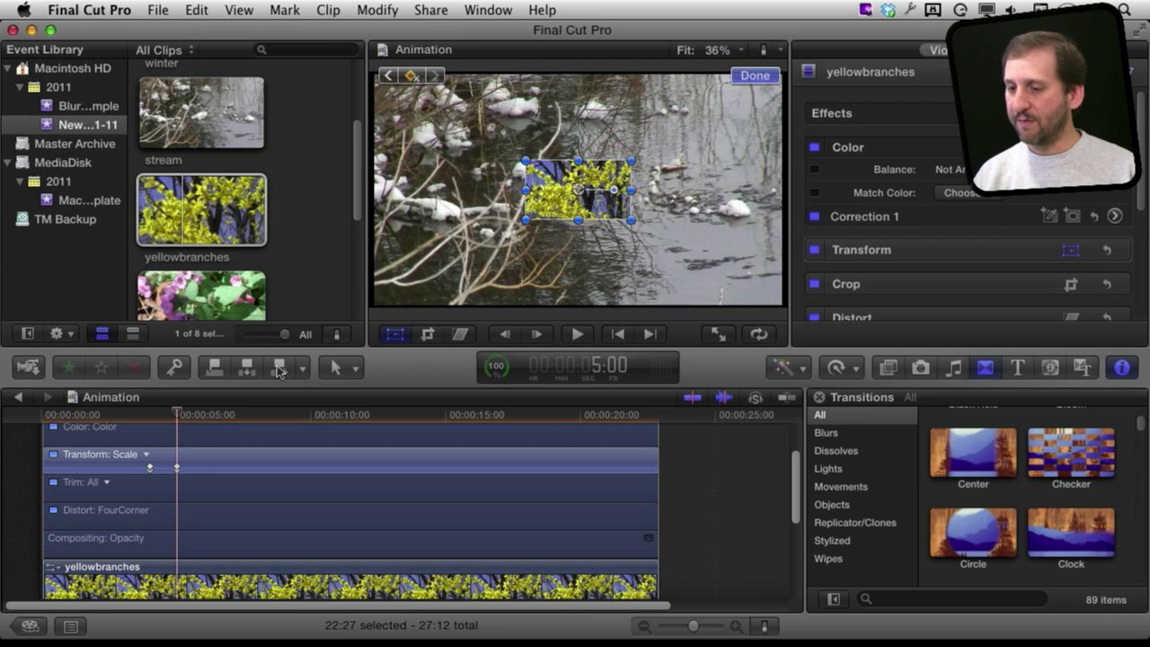
pyautogui.click(170, 415)
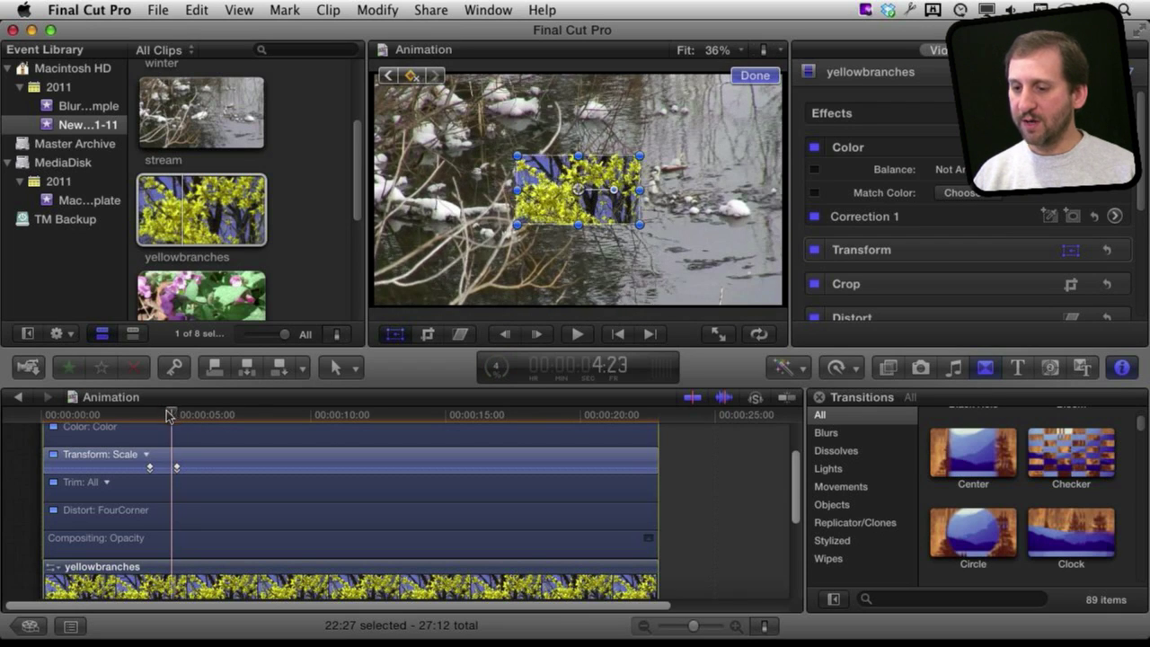
pyautogui.moveTo(170, 415); pyautogui.dragTo(218, 422)
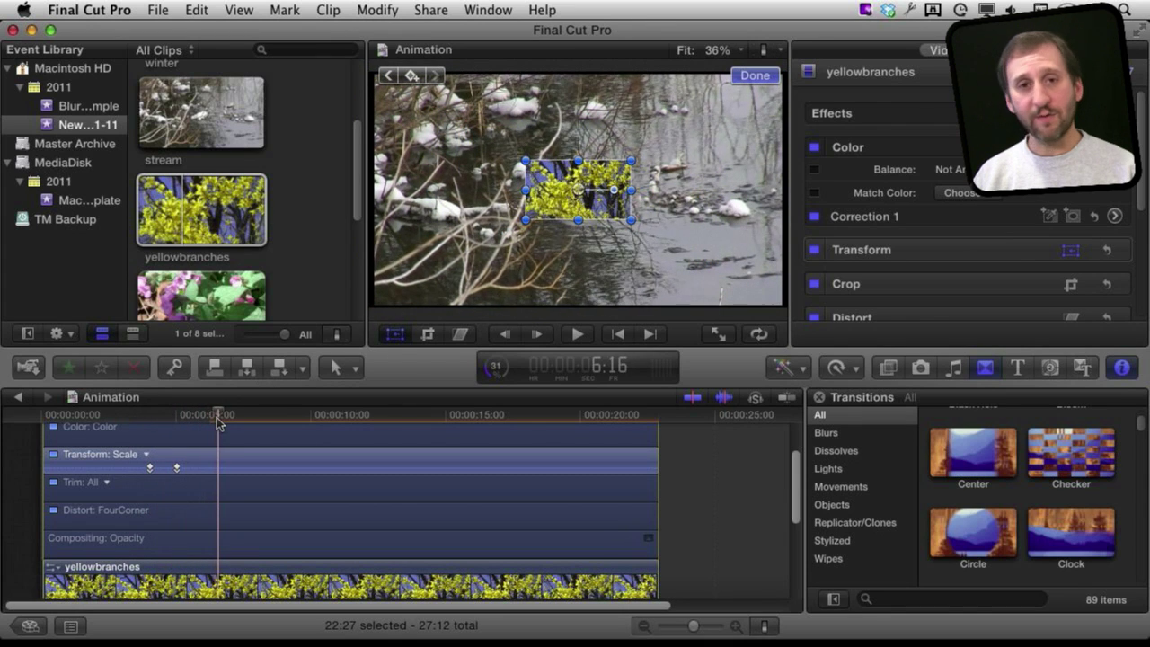
# Switch the Transform lane to Position and land the playhead on the 5:00 keyframe.
pyautogui.click(148, 455)
pyautogui.click(168, 481)
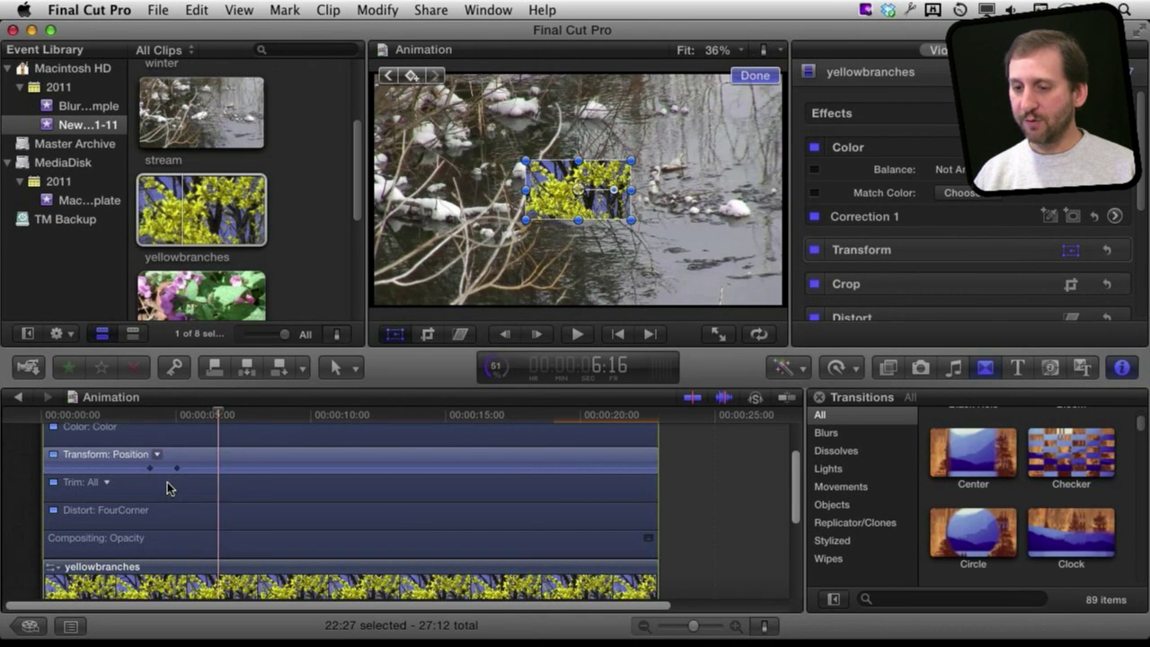
pyautogui.moveTo(200, 418); pyautogui.dragTo(177, 423)
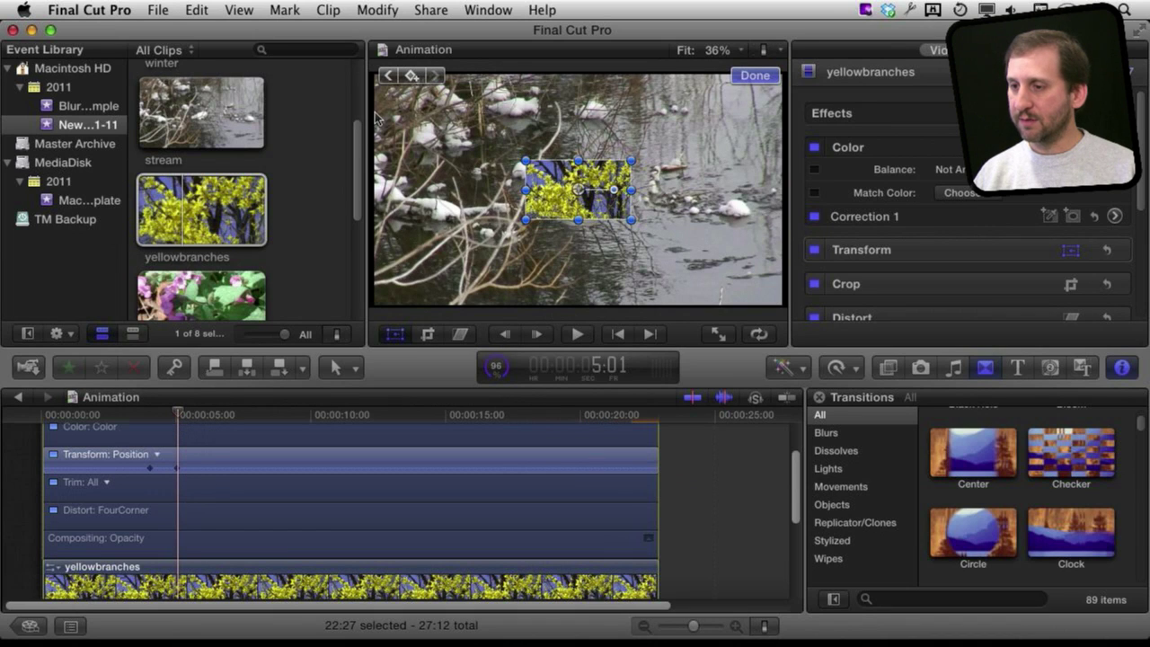
pyautogui.click(388, 76)
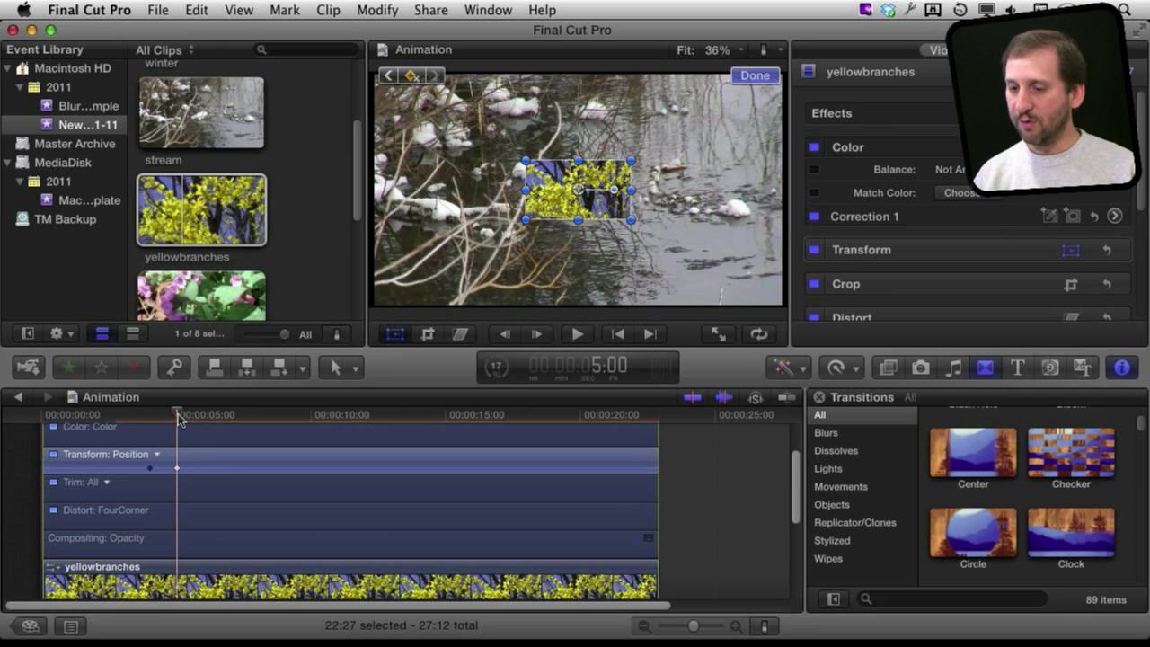
# At 6:00, keyframe Position and move the yellowbranches inset to the top-left corner.
pyautogui.moveTo(178, 413); pyautogui.dragTo(203, 418)
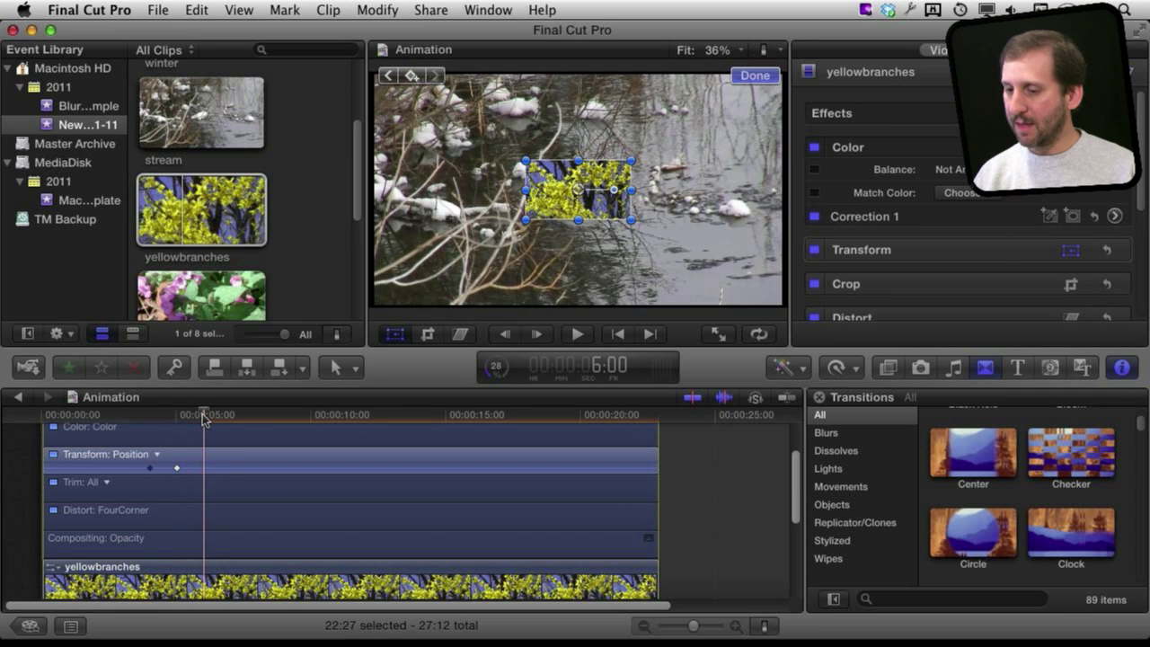
pyautogui.hotkey('alt', 'k')
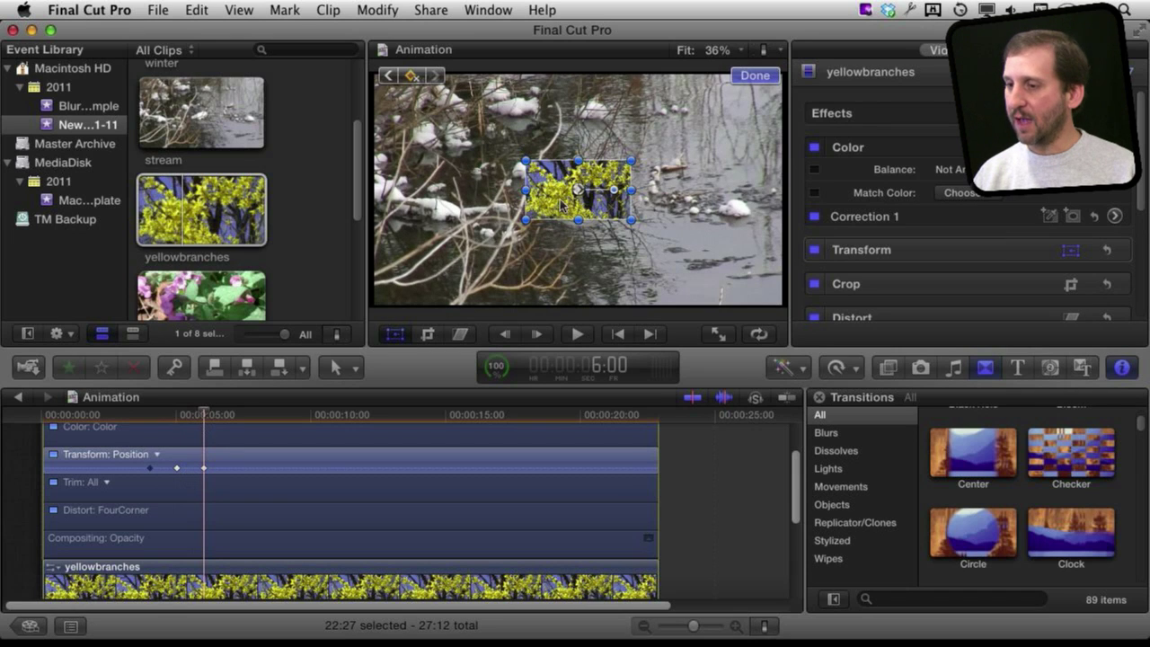
pyautogui.moveTo(561, 205); pyautogui.dragTo(416, 125)
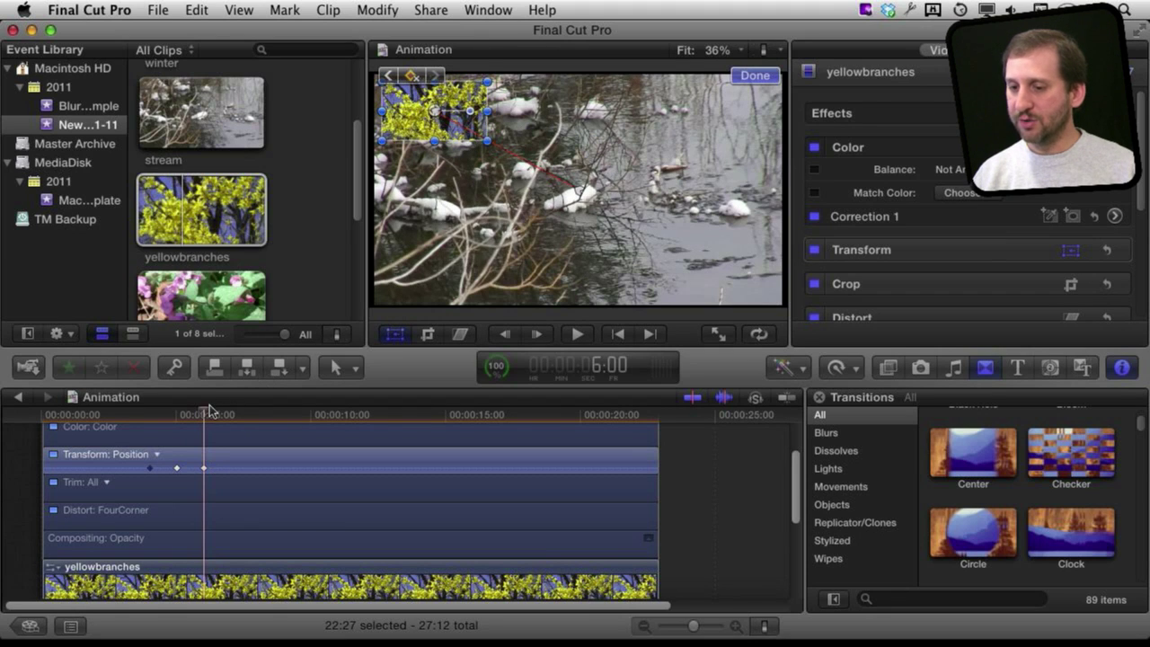
pyautogui.moveTo(203, 413)
pyautogui.mouseDown()
pyautogui.moveTo(128, 420)
pyautogui.moveTo(207, 423)
pyautogui.mouseUp()
# Close the yellowbranches animation lanes and scrub back to review its motion.
pyautogui.scroll(3, 72, 453)
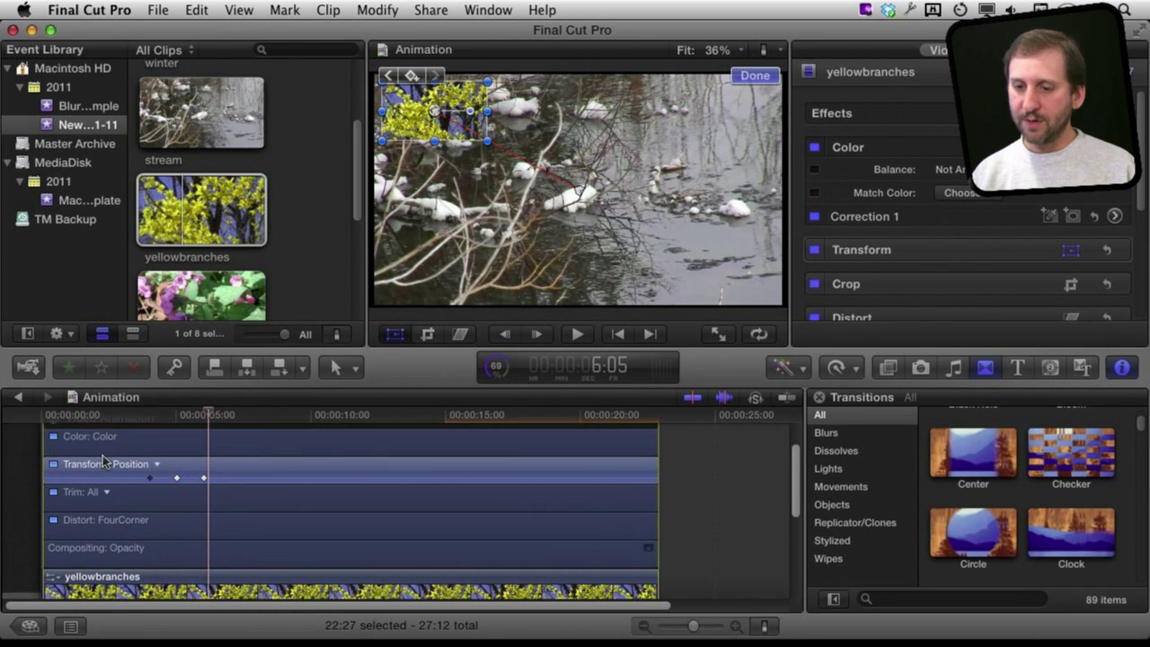
pyautogui.click(53, 454)
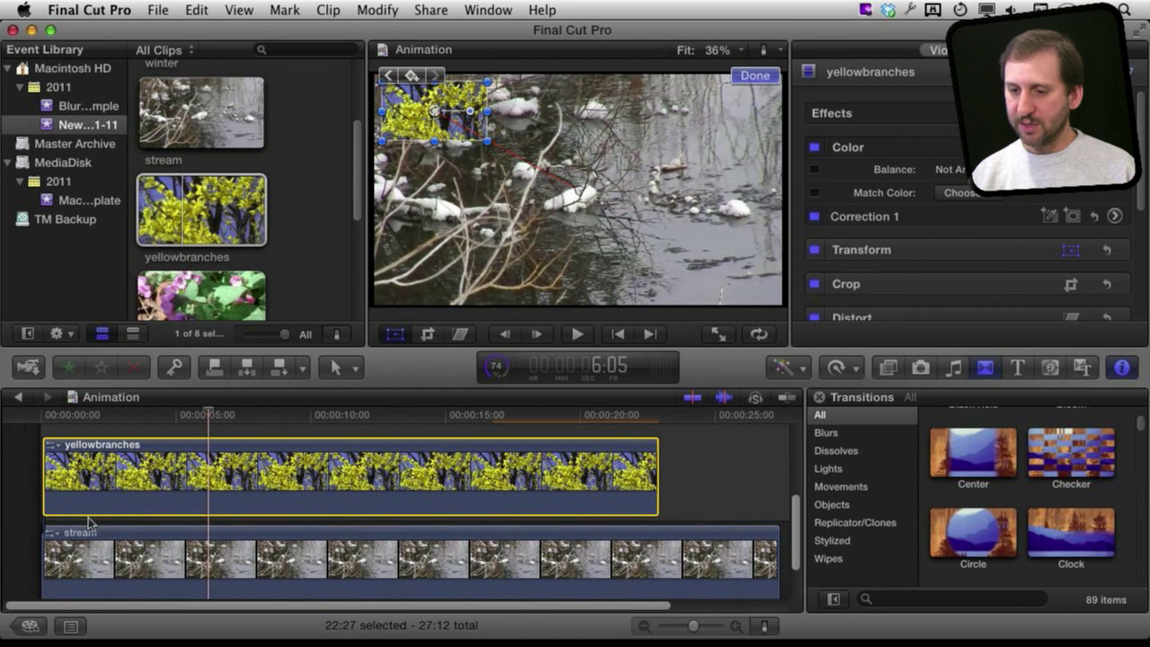
pyautogui.moveTo(211, 413)
pyautogui.mouseDown()
pyautogui.moveTo(135, 415)
pyautogui.moveTo(190, 415)
pyautogui.mouseUp()
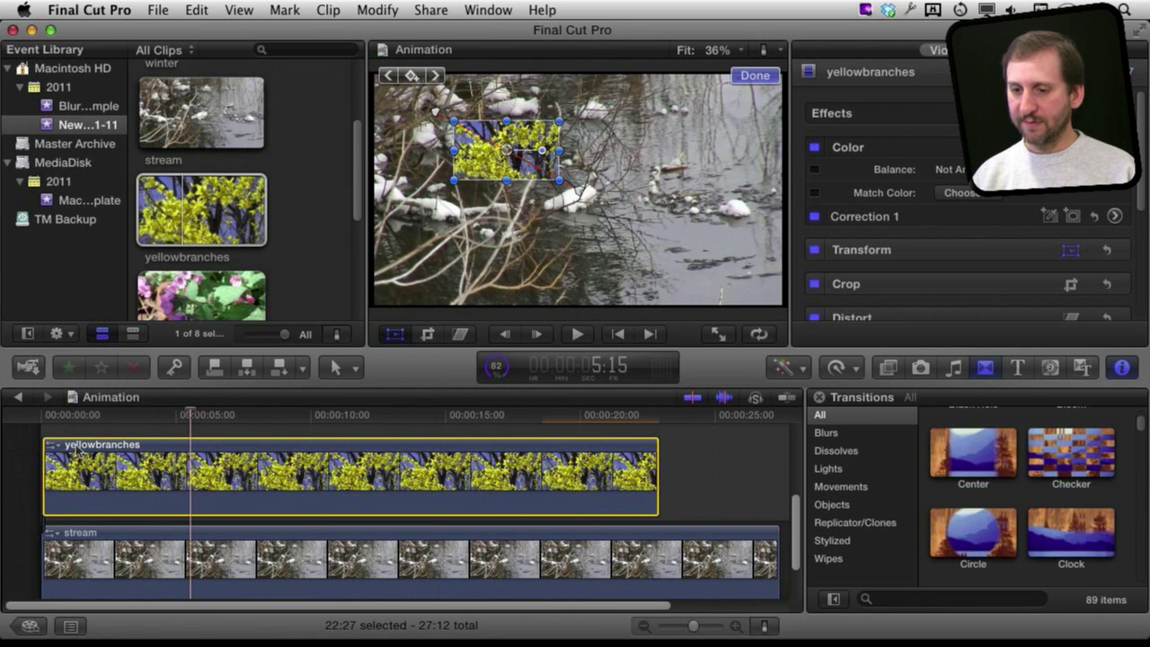
# Connect the ducks clip above stream, beneath yellowbranches, and scrub to check the animation over it.
pyautogui.click(241, 256)
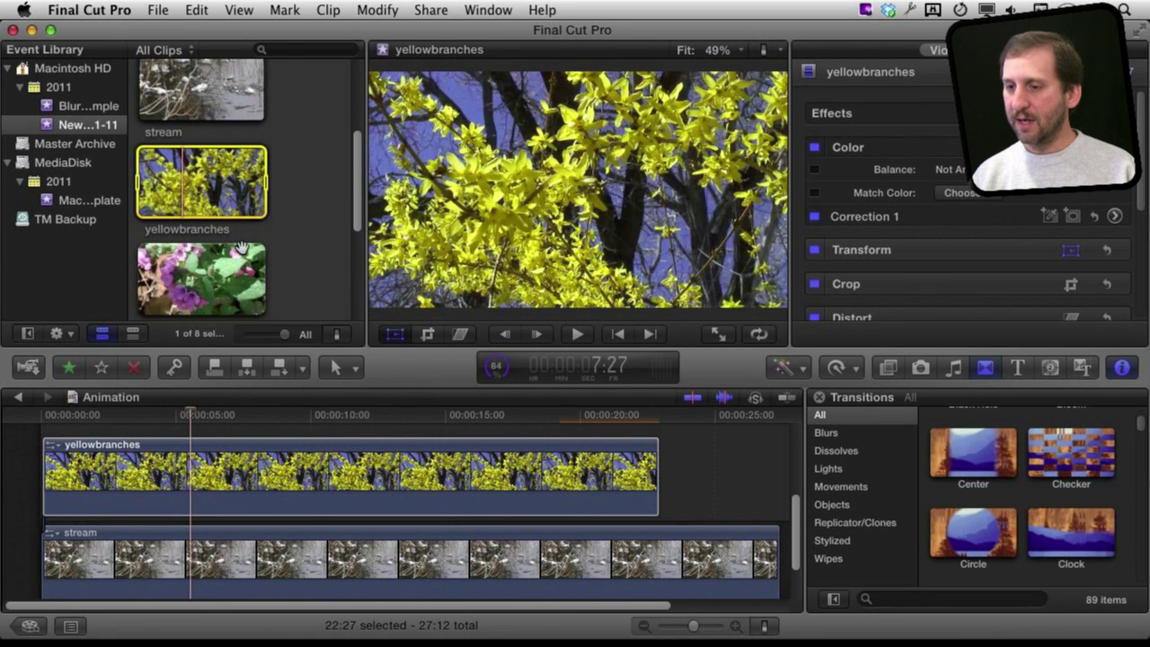
pyautogui.scroll(-5, 241, 246)
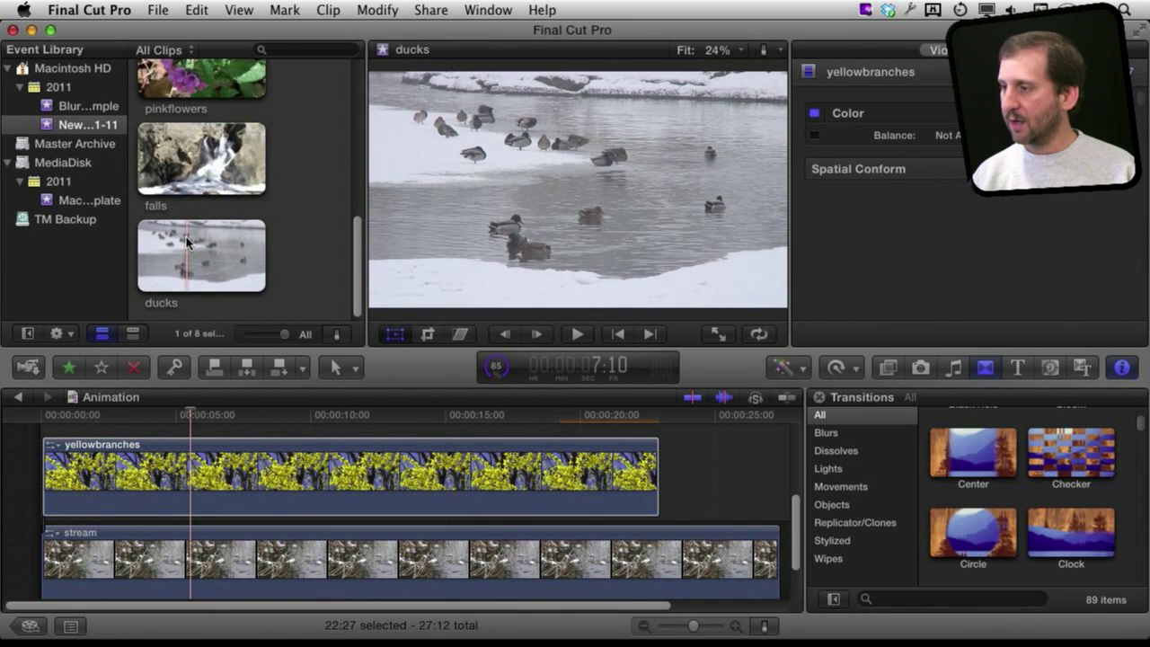
pyautogui.click(186, 237)
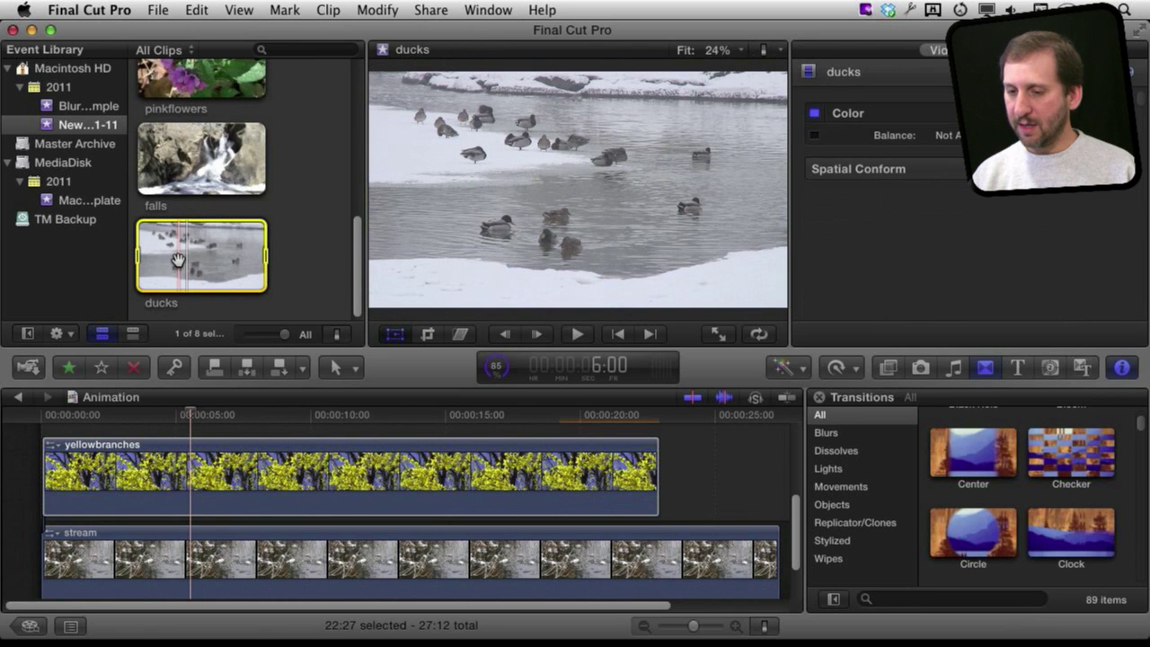
pyautogui.moveTo(178, 260); pyautogui.dragTo(44, 489)
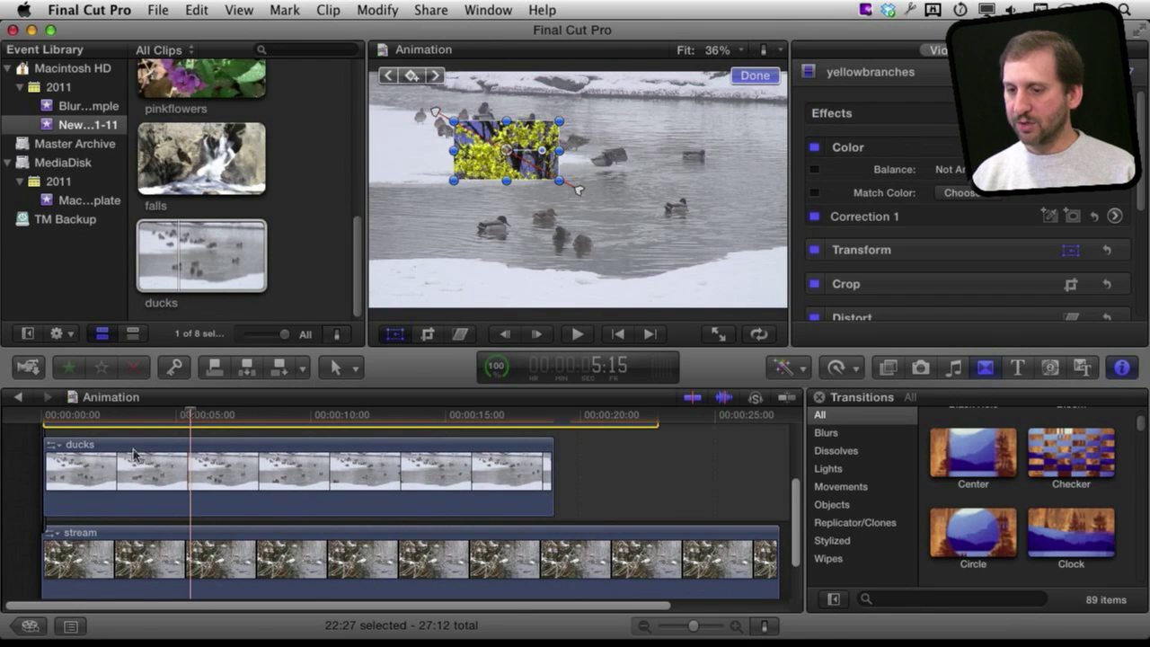
pyautogui.moveTo(185, 414)
pyautogui.mouseDown()
pyautogui.moveTo(145, 415)
pyautogui.moveTo(213, 430)
pyautogui.moveTo(168, 429)
pyautogui.mouseUp()
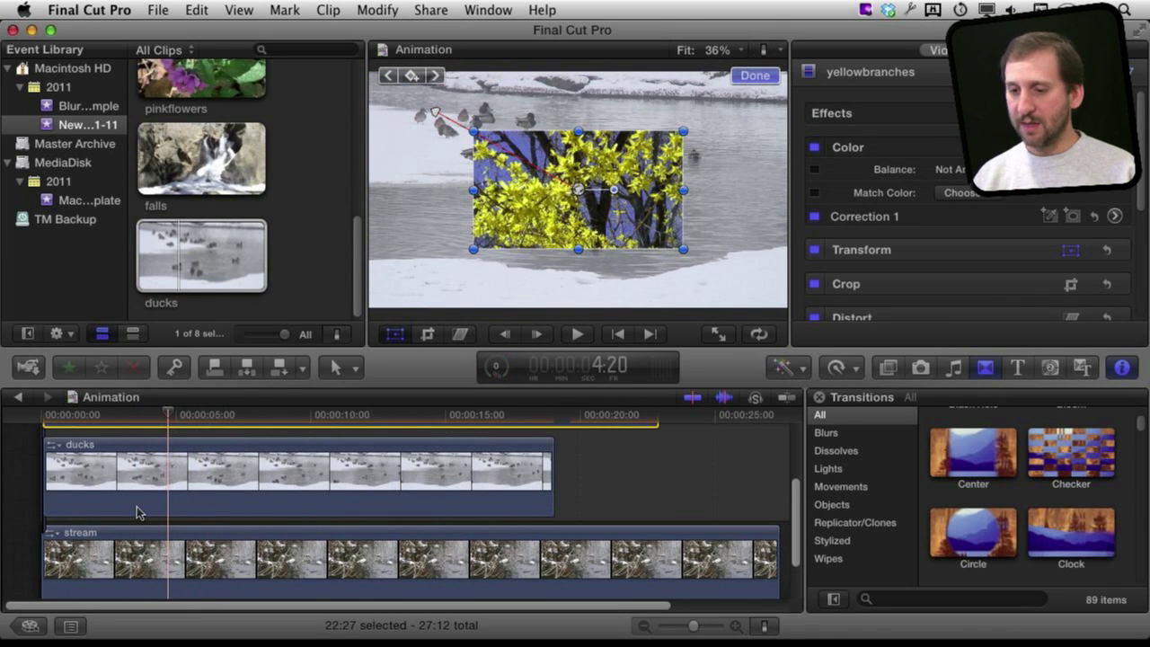
pyautogui.scroll(5, 203, 437)
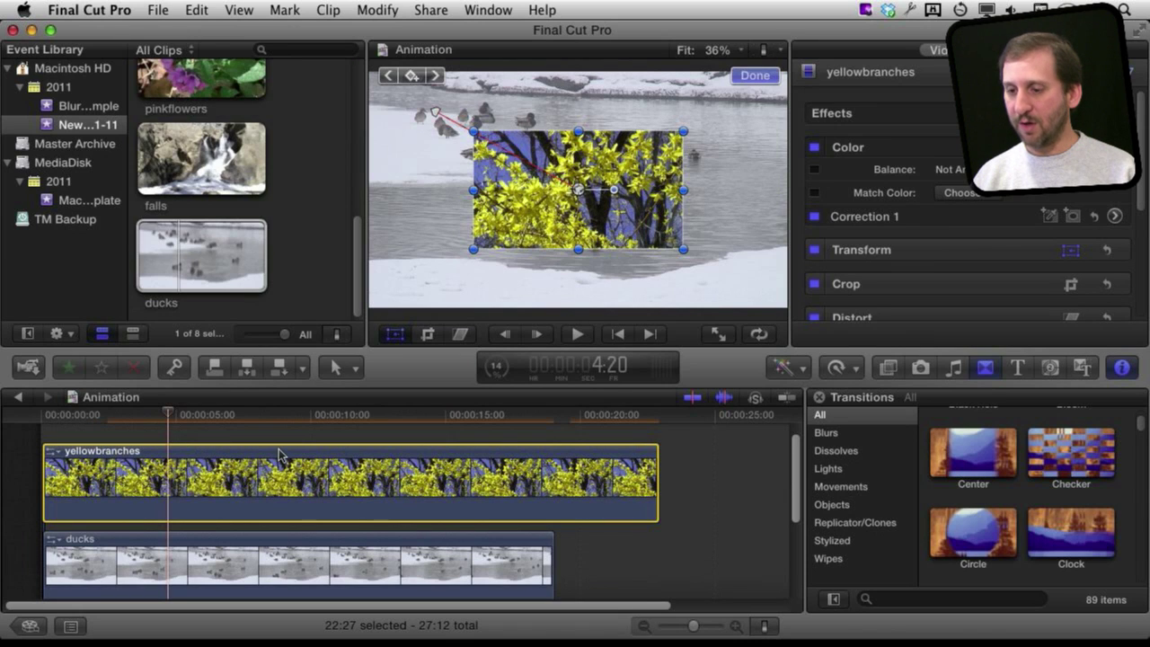
pyautogui.scroll(-1, 74, 503)
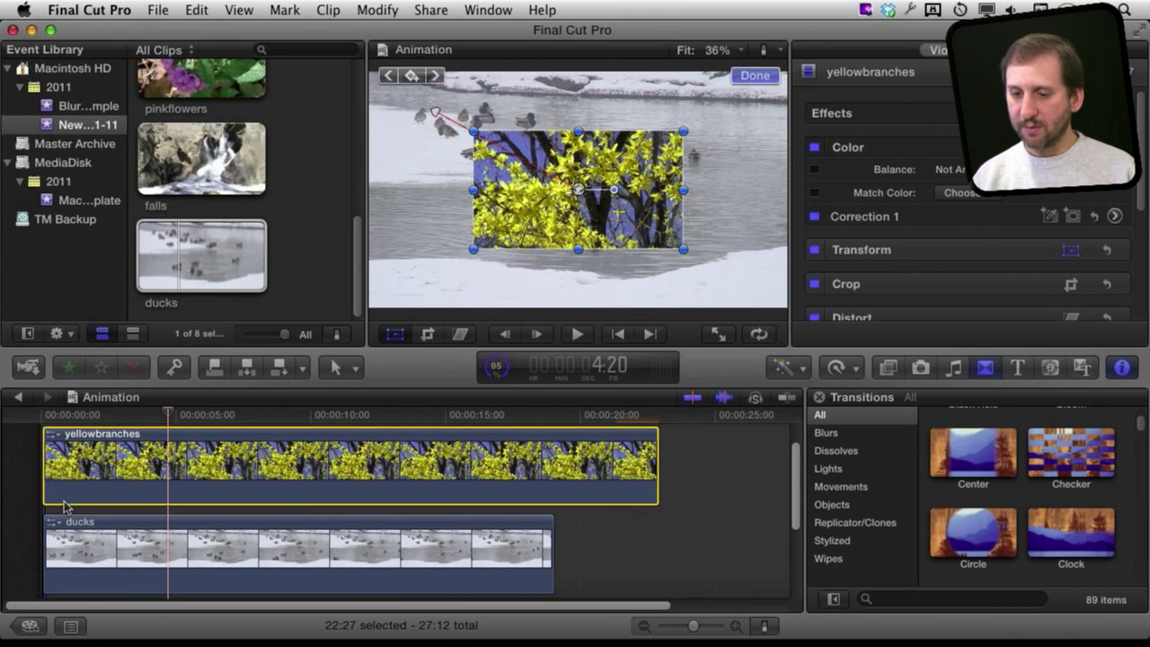
# Show the ducks clip's video animation lanes with the Transform lane set to Scale.
pyautogui.click(55, 524)
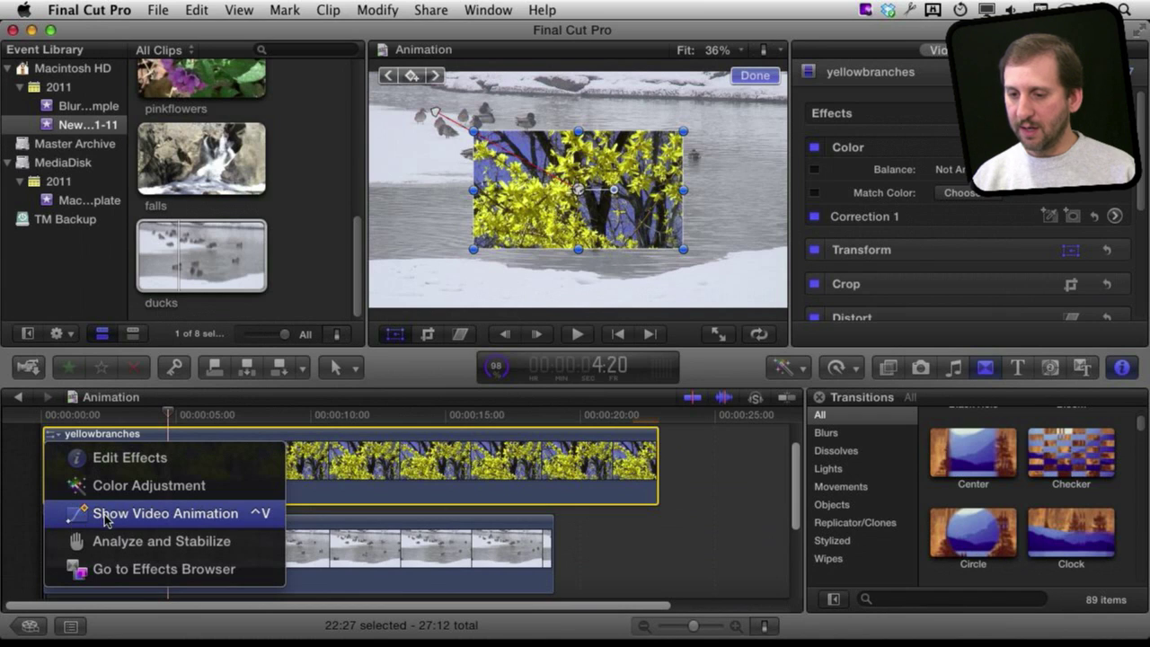
pyautogui.click(105, 517)
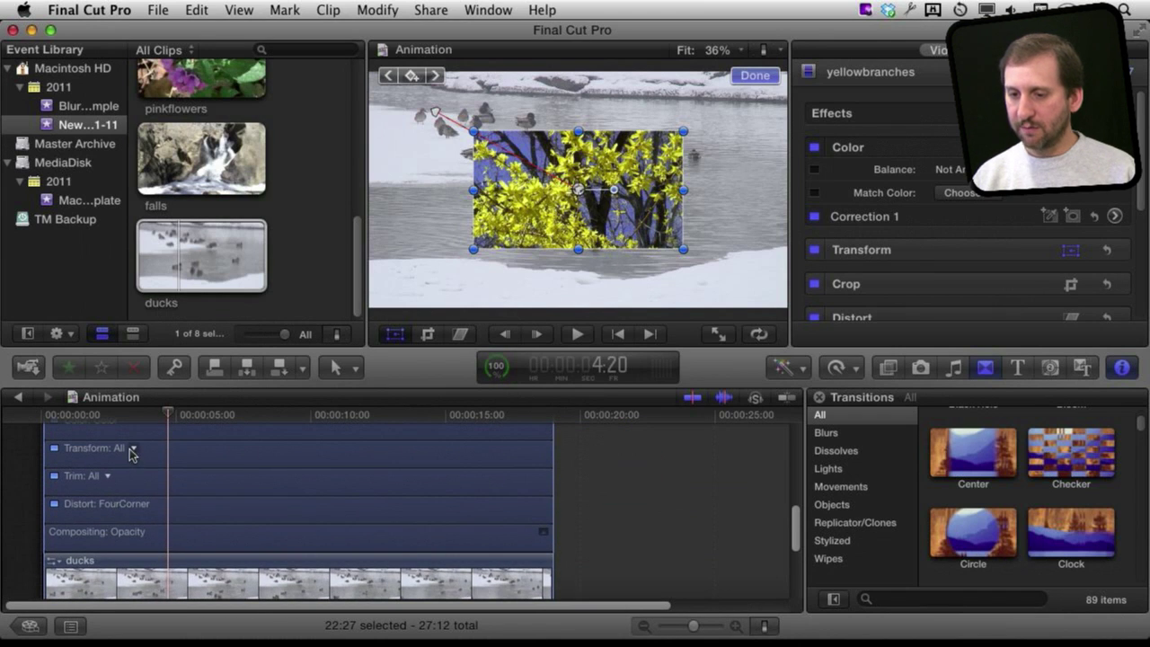
pyautogui.click(133, 449)
pyautogui.click(176, 507)
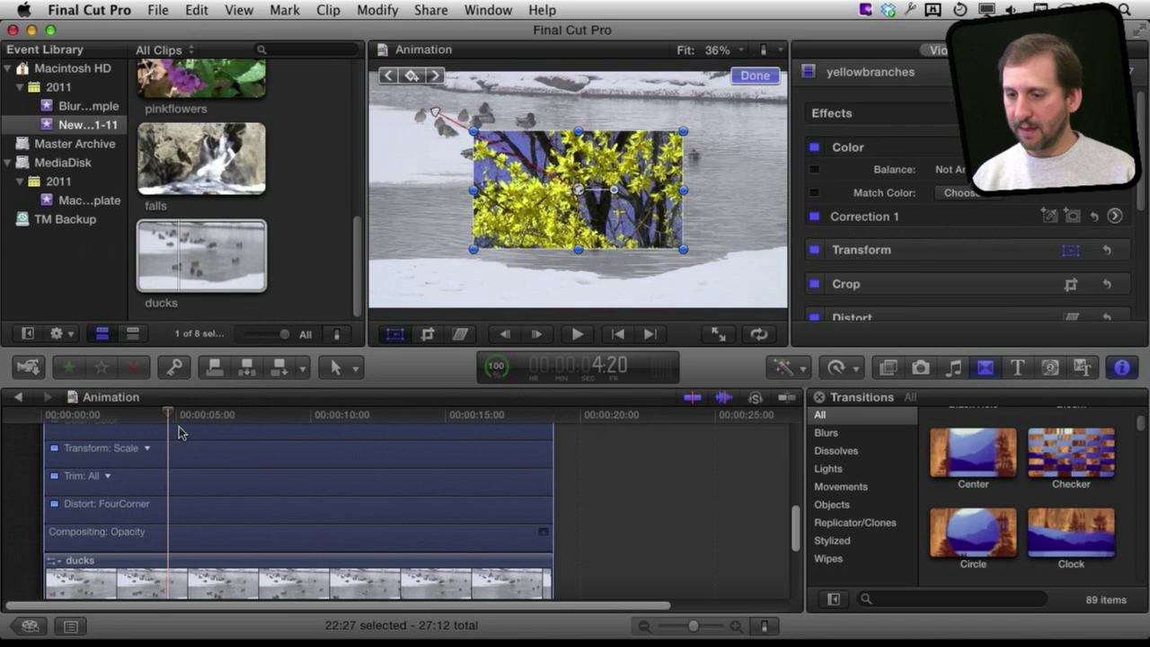
# Keyframe Scale on ducks and shrink it to a small centred inset by 8:00.
pyautogui.moveTo(171, 414); pyautogui.dragTo(231, 419)
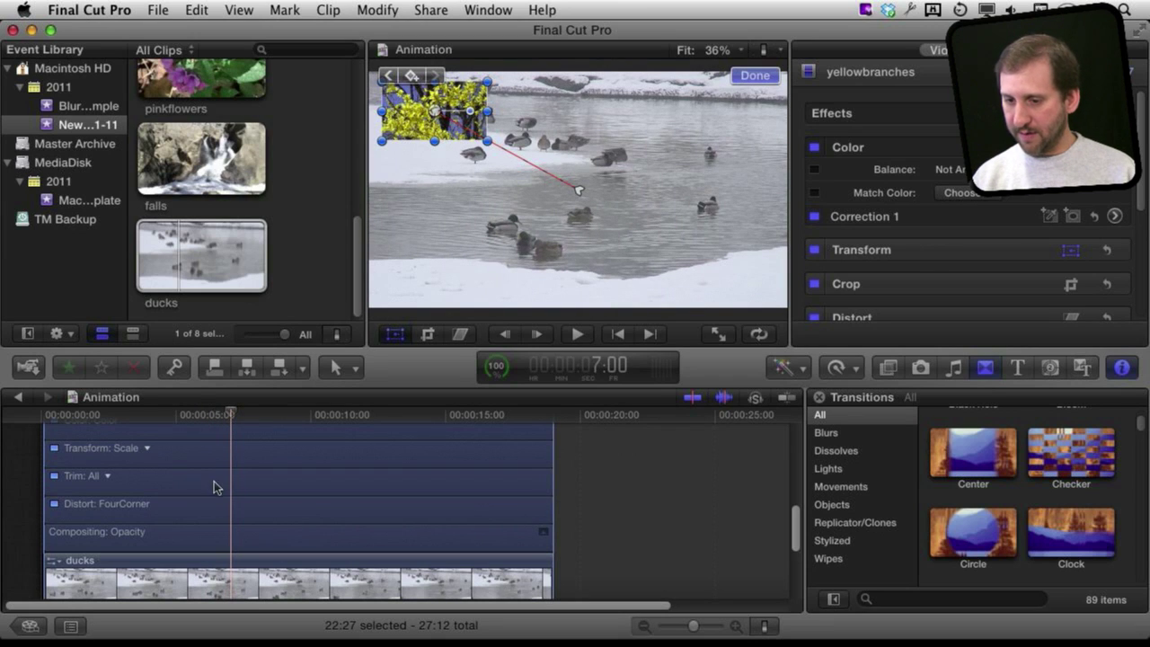
pyautogui.click(231, 454)
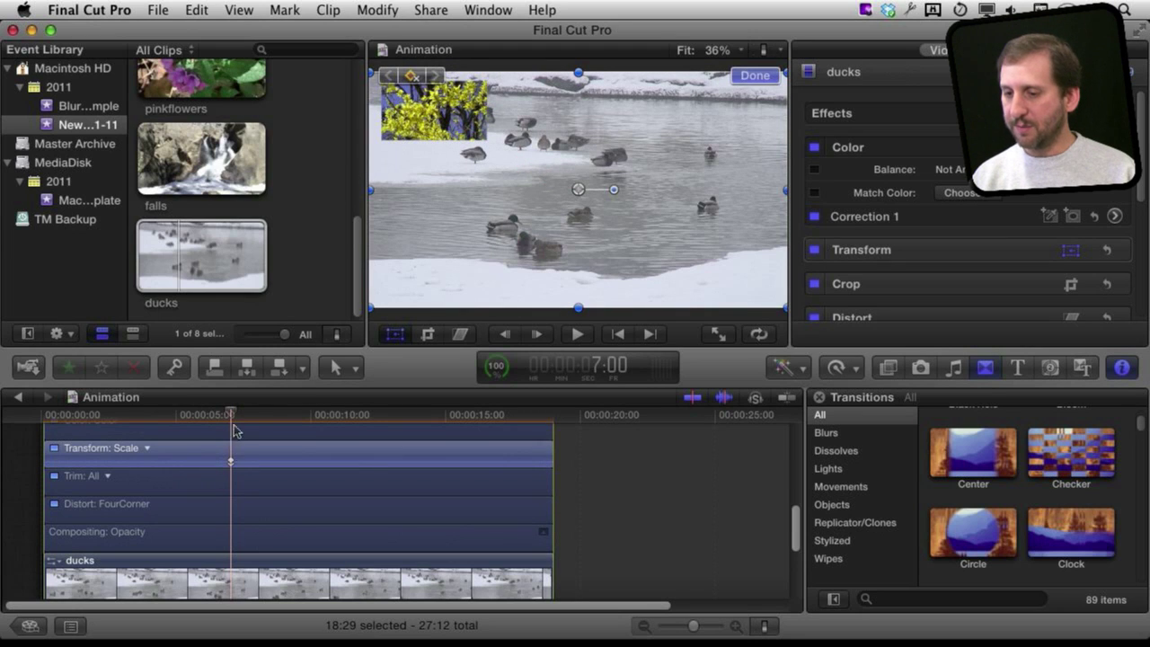
pyautogui.moveTo(232, 415); pyautogui.dragTo(256, 416)
pyautogui.hotkey('alt', 'k')
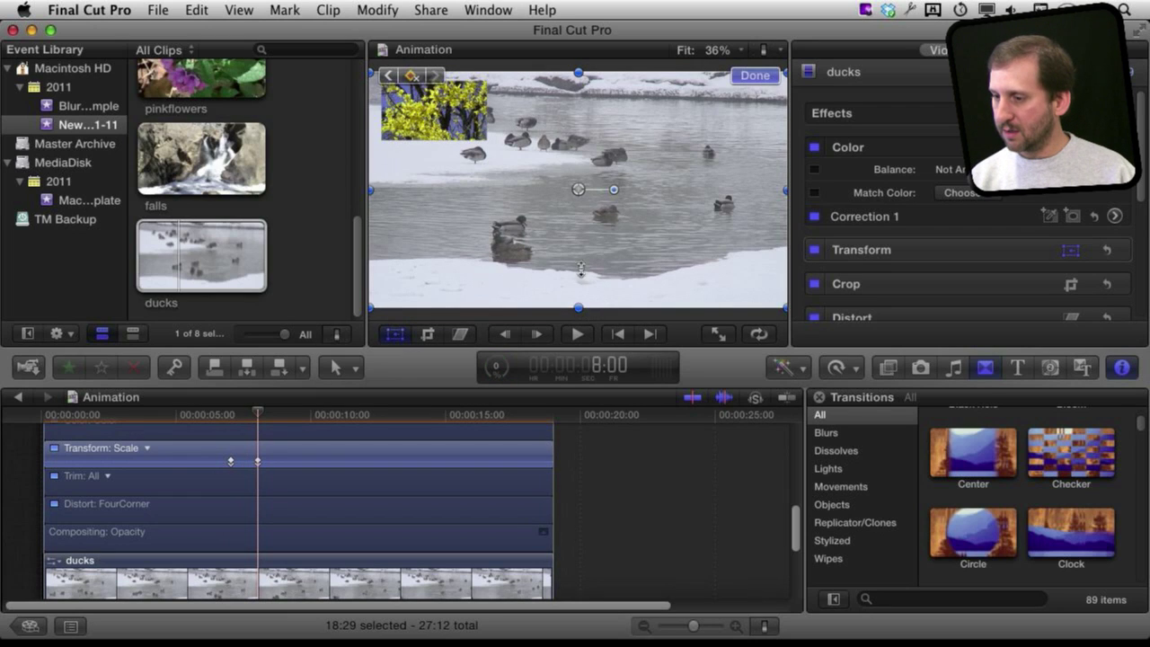
pyautogui.moveTo(577, 307); pyautogui.dragTo(584, 220)
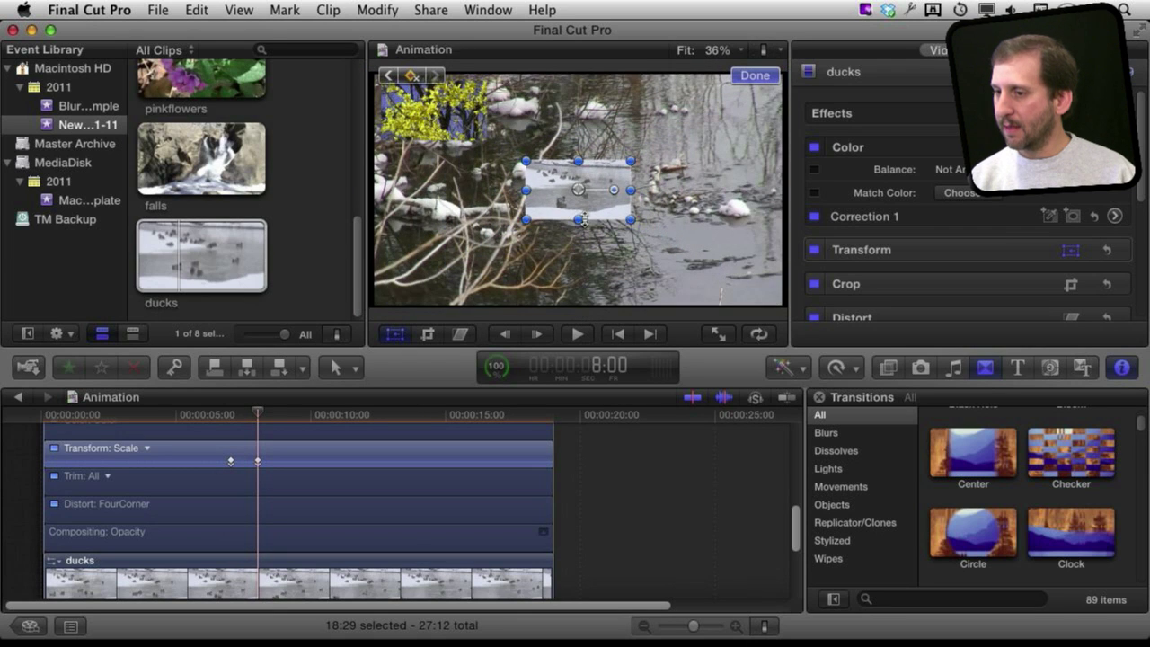
# Switch ducks' Transform lane to Position, keyframe at 9:00, and move the inset to the top-right corner.
pyautogui.click(148, 449)
pyautogui.click(175, 473)
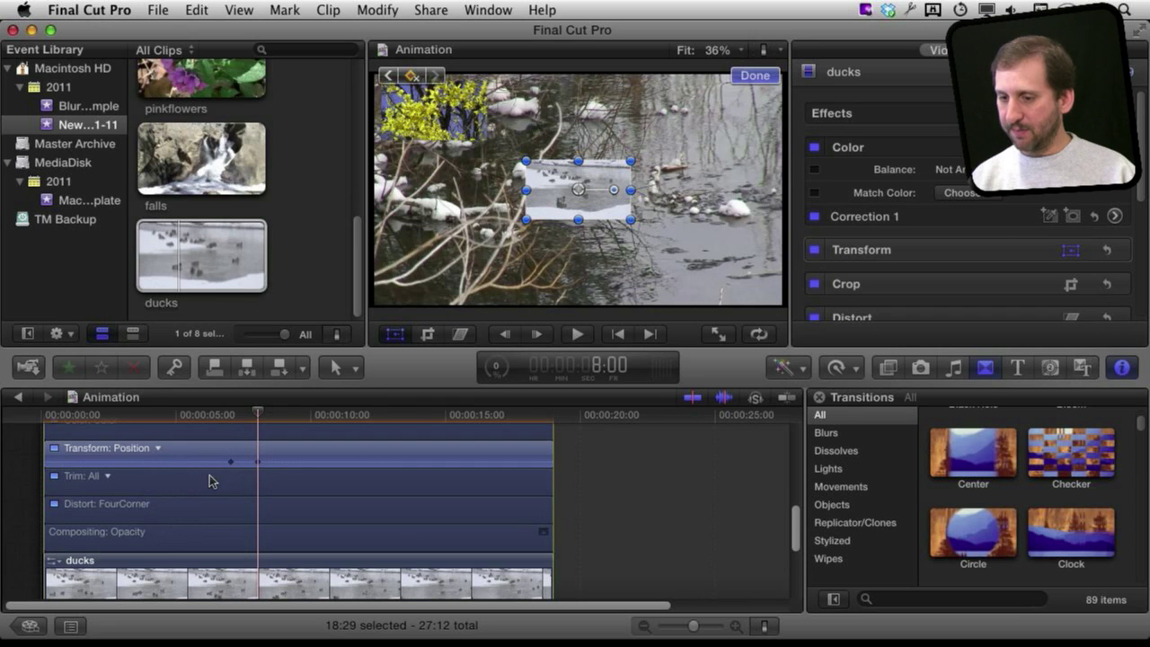
pyautogui.moveTo(260, 414); pyautogui.dragTo(285, 415)
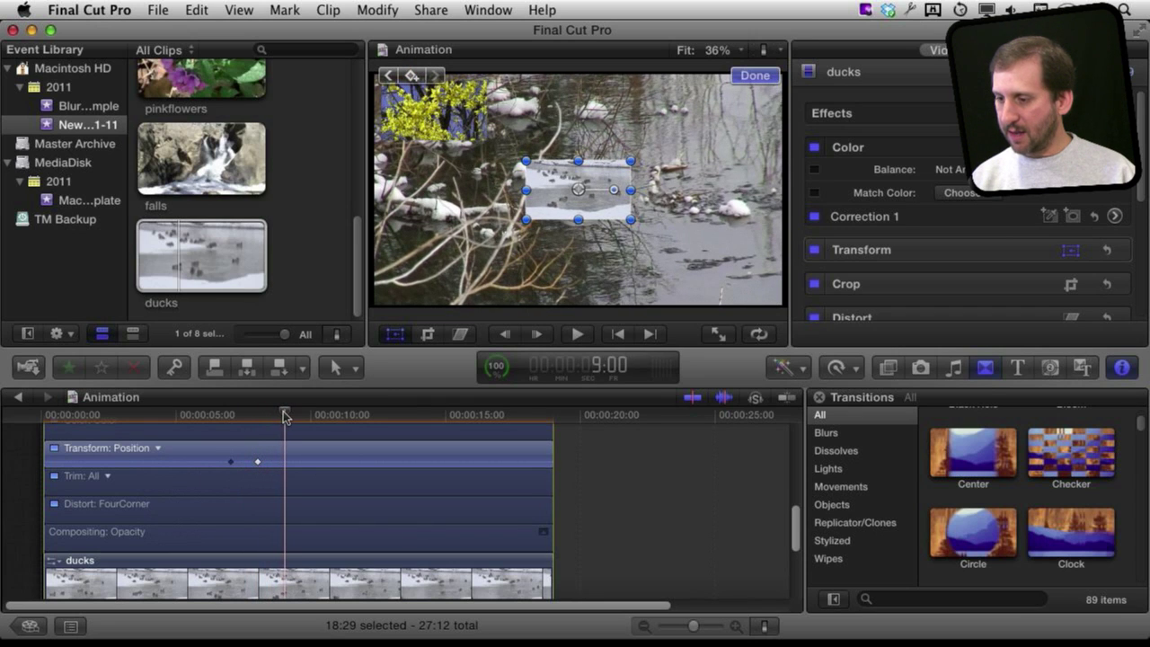
pyautogui.hotkey('alt', 'k')
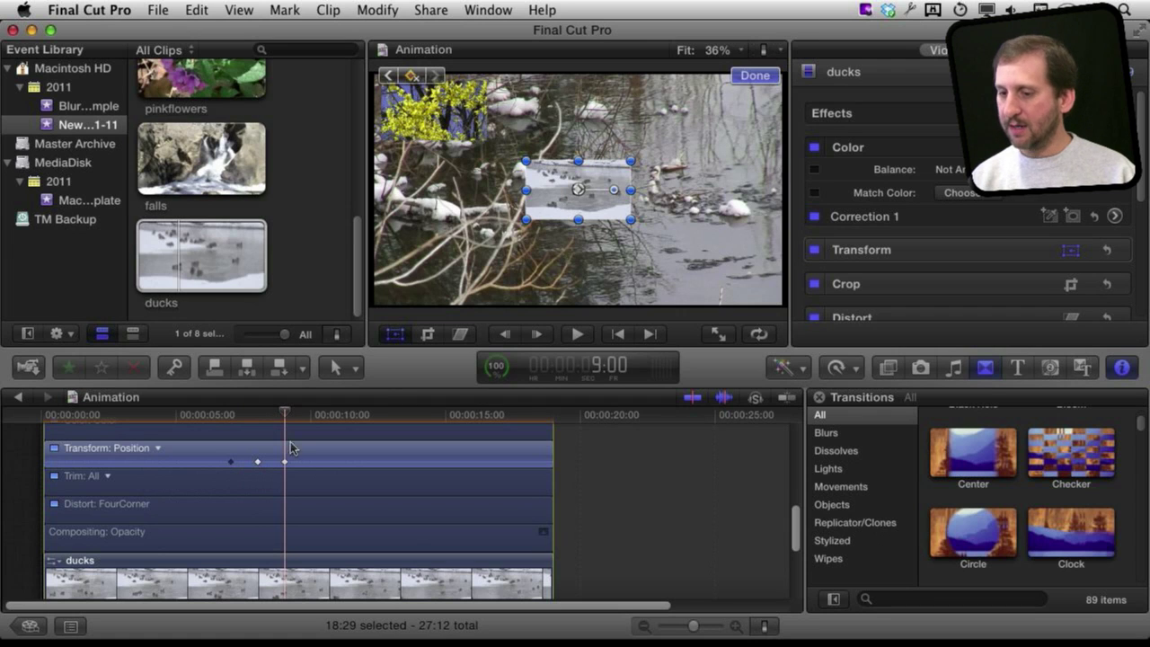
pyautogui.moveTo(555, 207); pyautogui.dragTo(697, 124)
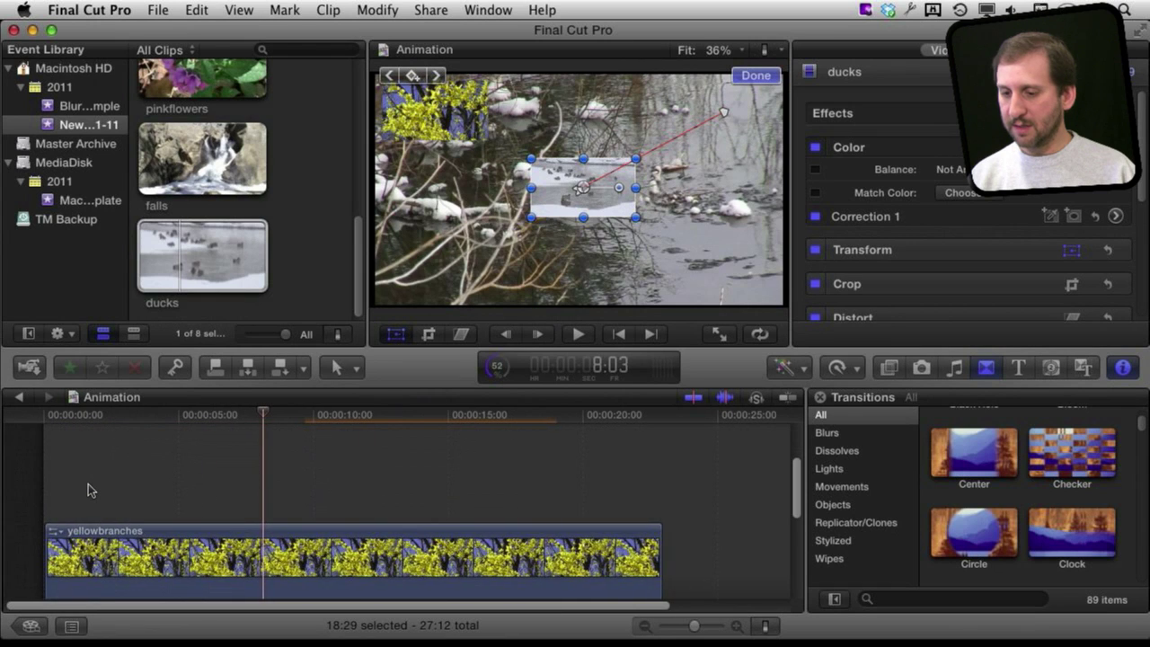
pyautogui.scroll(-3, 88, 490)
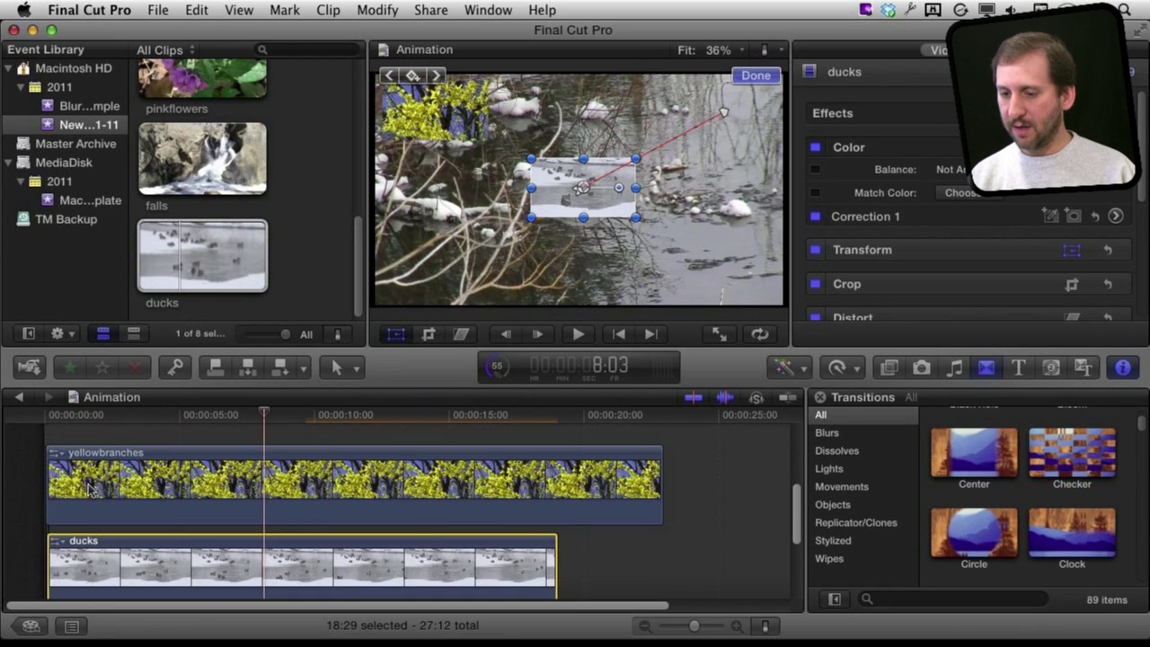
pyautogui.scroll(-1, 109, 486)
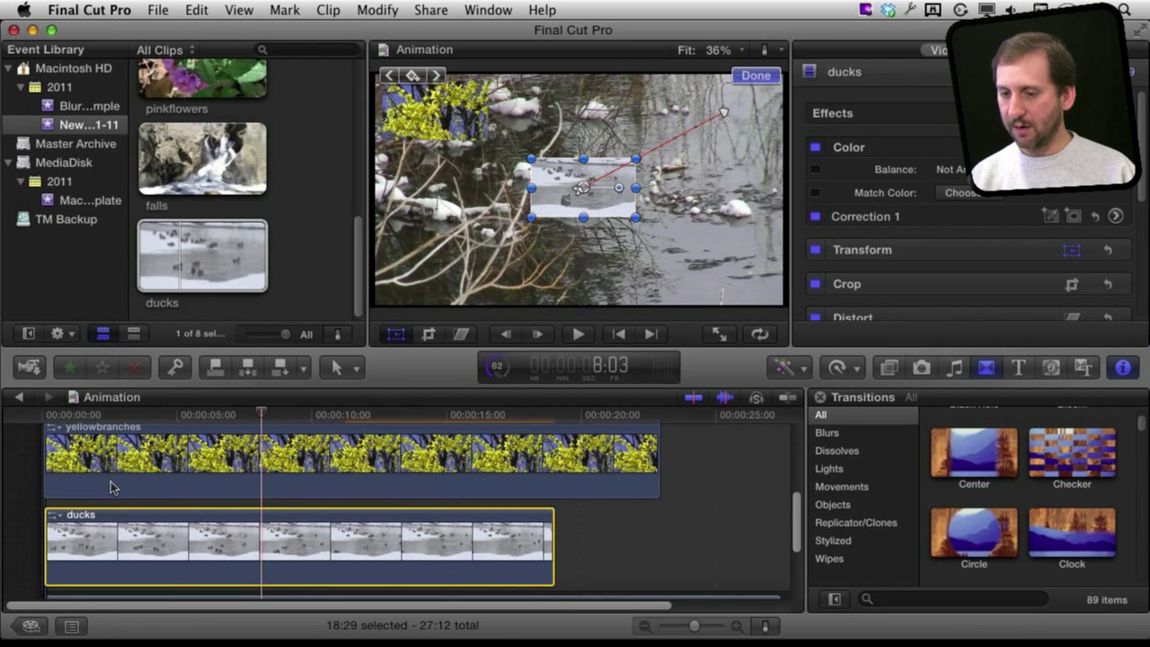
pyautogui.moveTo(230, 418); pyautogui.dragTo(45, 418)
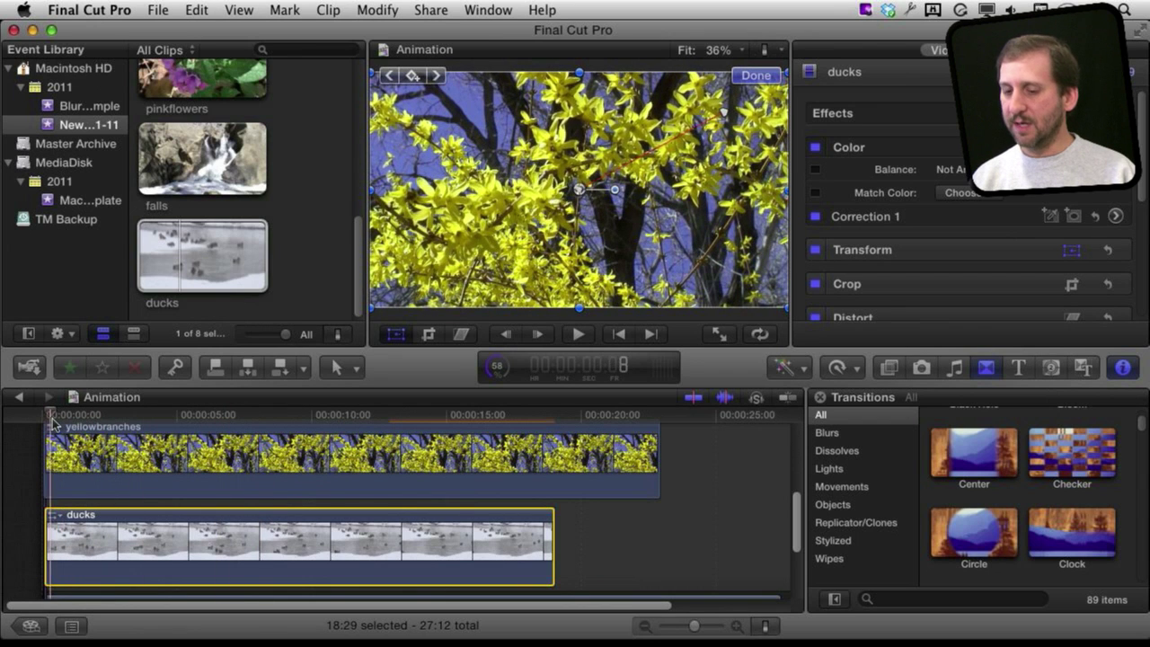
pyautogui.moveTo(50, 418); pyautogui.dragTo(316, 447)
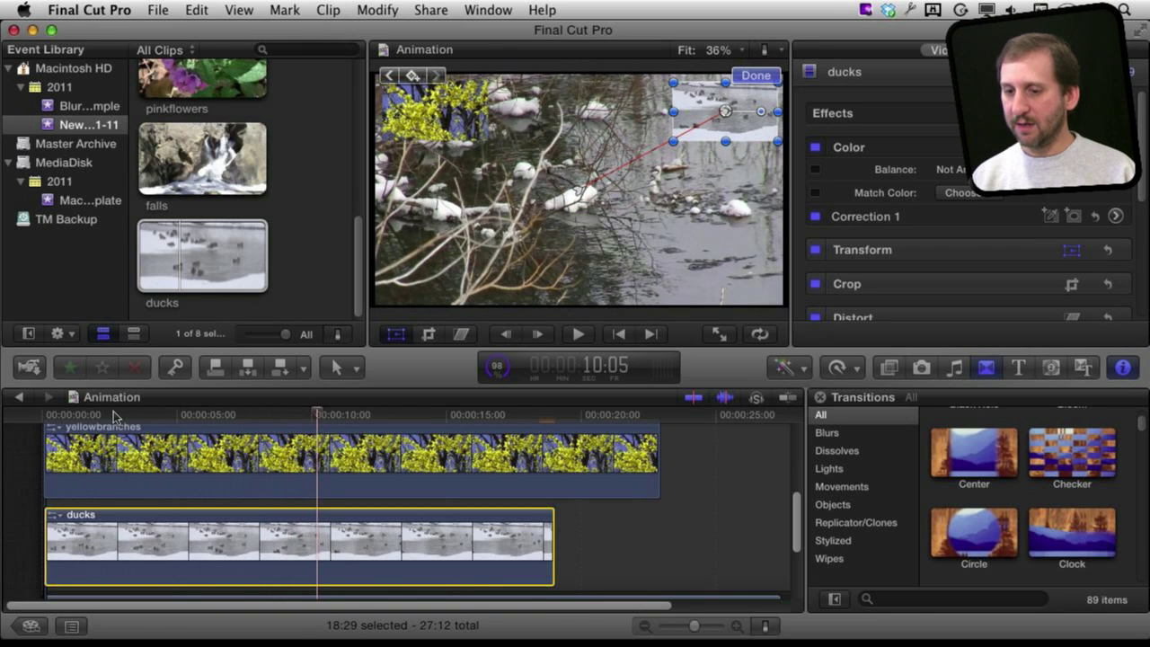